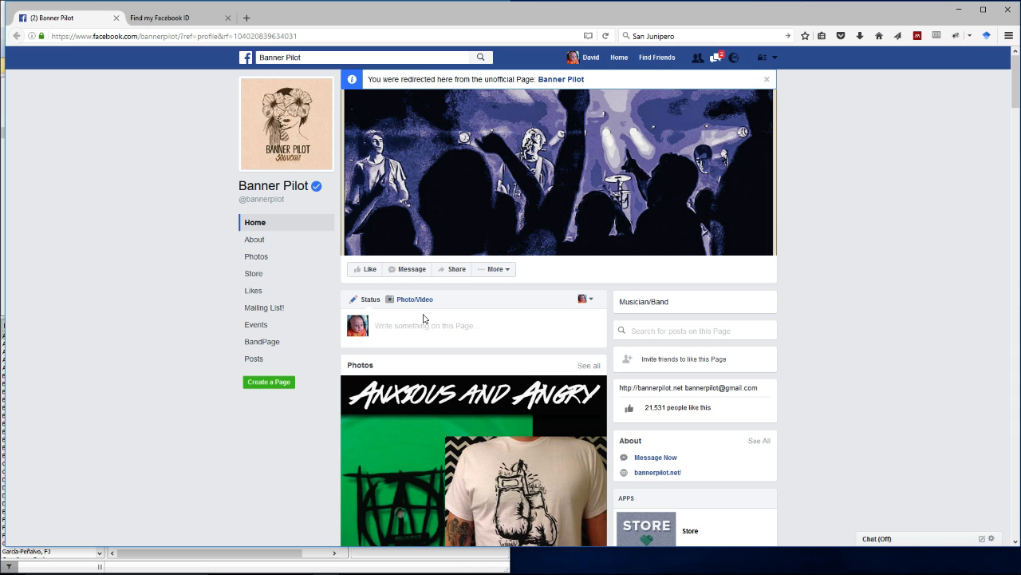
Look through the posts on the Banner Pilot Facebook page
{"action": "scroll", "coordinate": [424, 318], "scroll_direction": "down", "scroll_amount": 5}
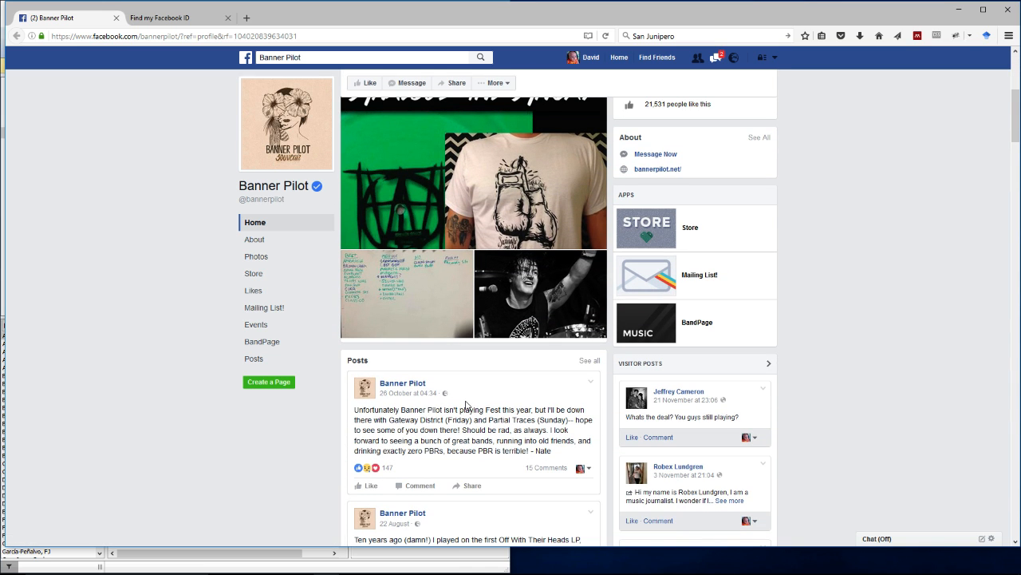
{"action": "scroll", "coordinate": [457, 374], "scroll_direction": "down", "scroll_amount": 5}
{"action": "scroll", "coordinate": [442, 447], "scroll_direction": "down", "scroll_amount": 4}
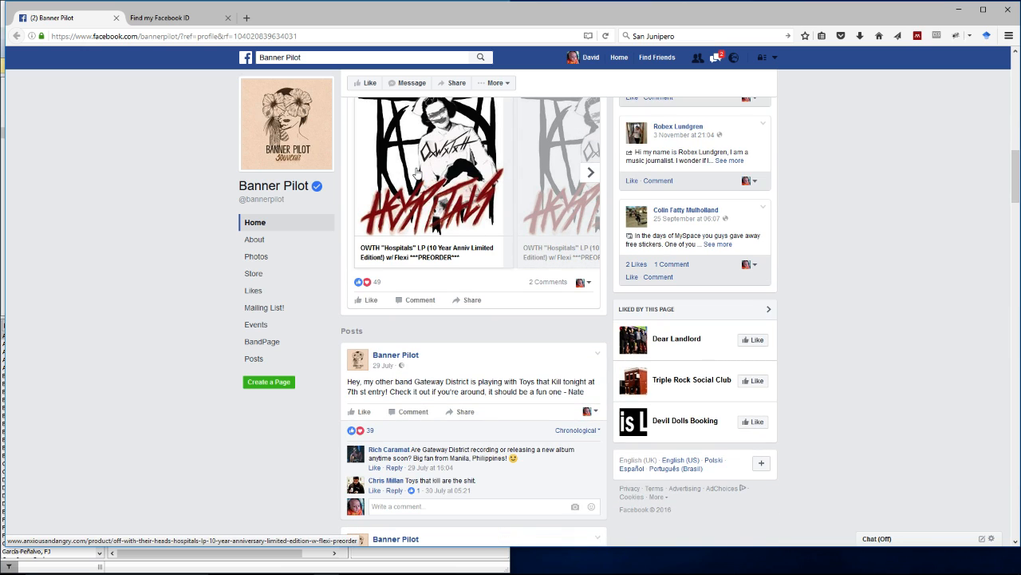
{"action": "left_click", "coordinate": [274, 231]}
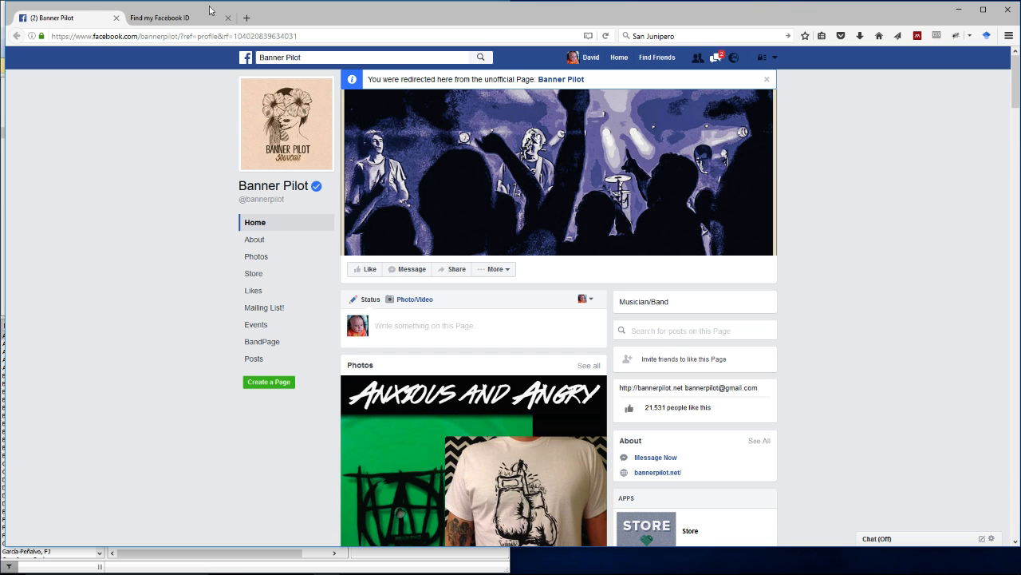
Search the web for facepager in a new tab and open the releases page of the strohne/Facepager GitHub repository
{"action": "left_click", "coordinate": [247, 19]}
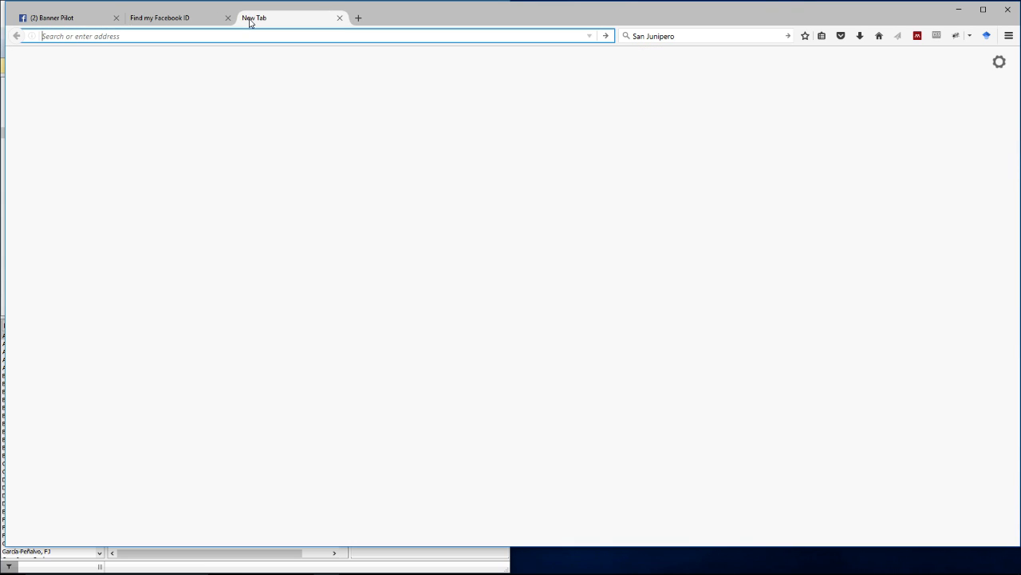
{"action": "type", "text": "facepager"}
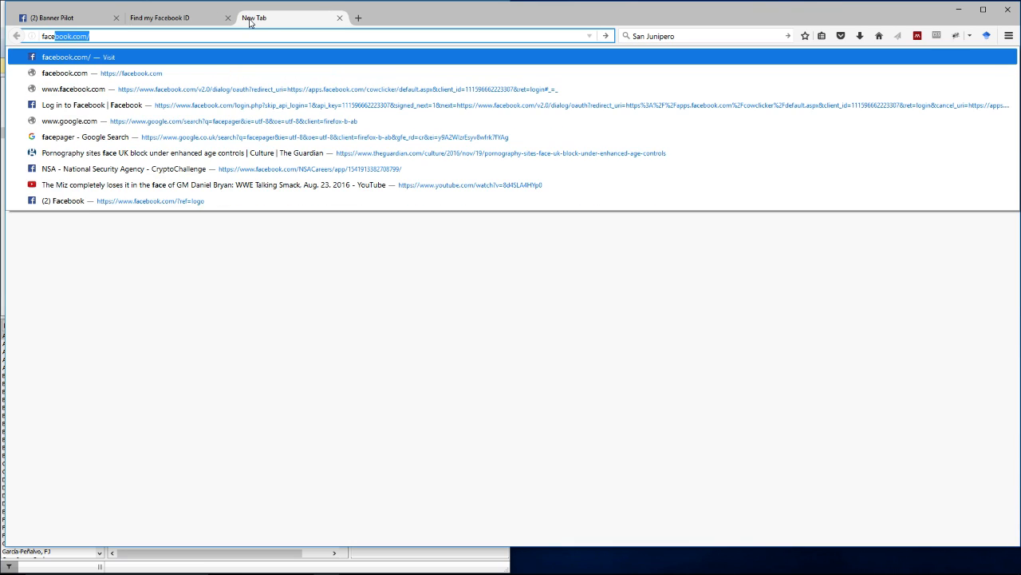
{"action": "key", "text": "Return"}
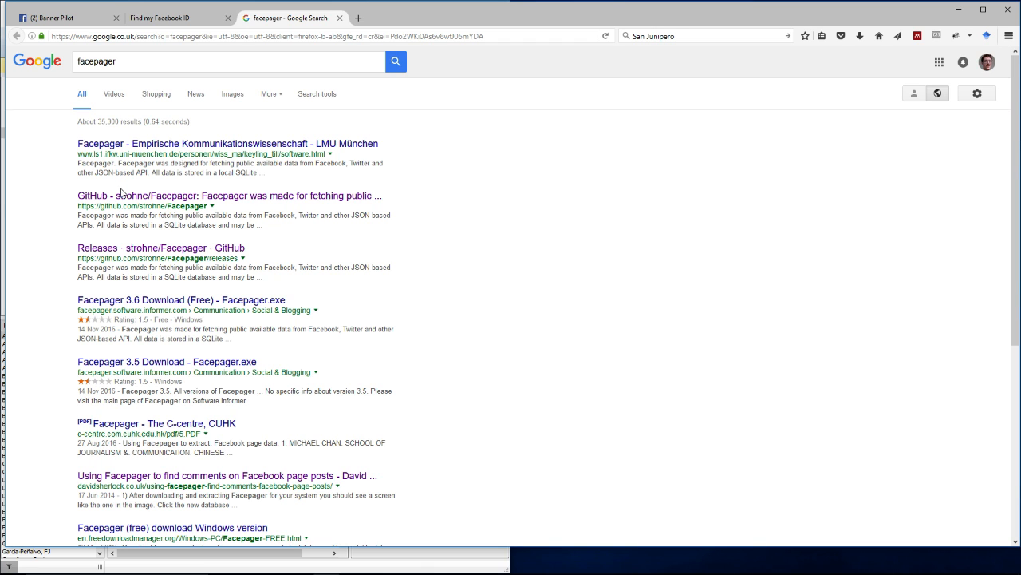
{"action": "left_click", "coordinate": [121, 195]}
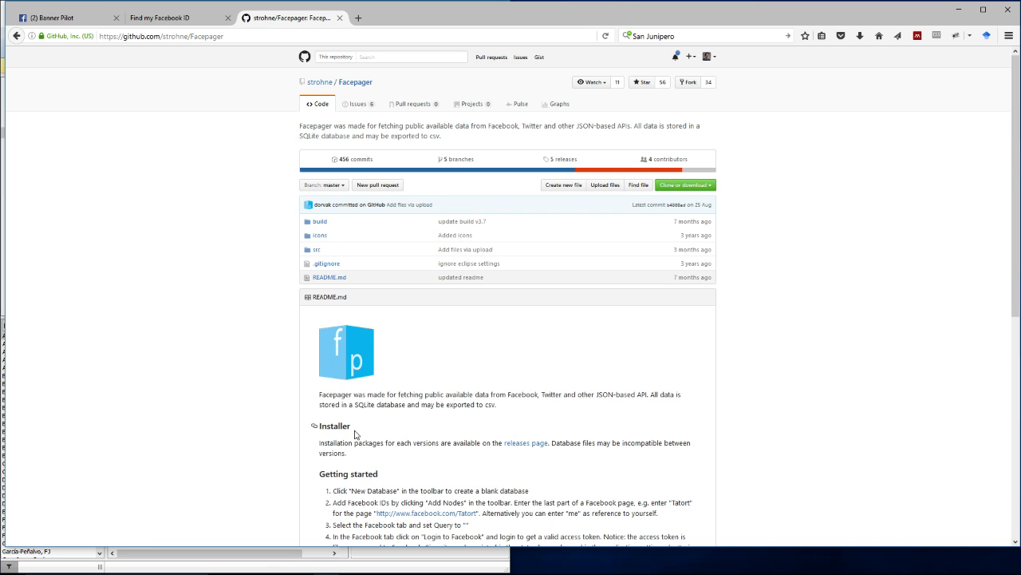
{"action": "left_click_drag", "start_coordinate": [563, 430], "coordinate": [533, 444]}
{"action": "left_click", "coordinate": [527, 445]}
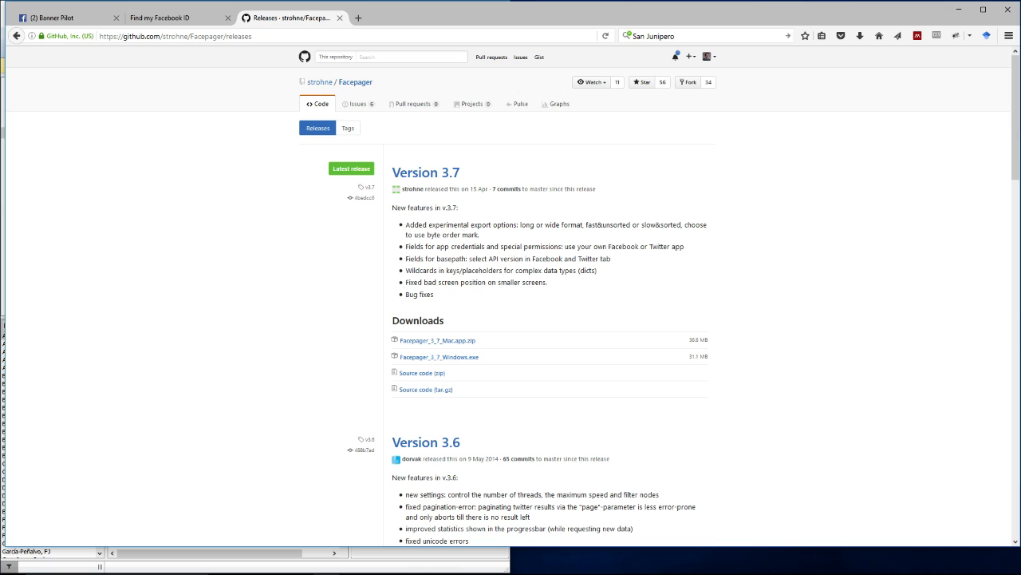
Switch to Facepager 3.7 and maximize its window
{"action": "mouse_move", "coordinate": [448, 571]}
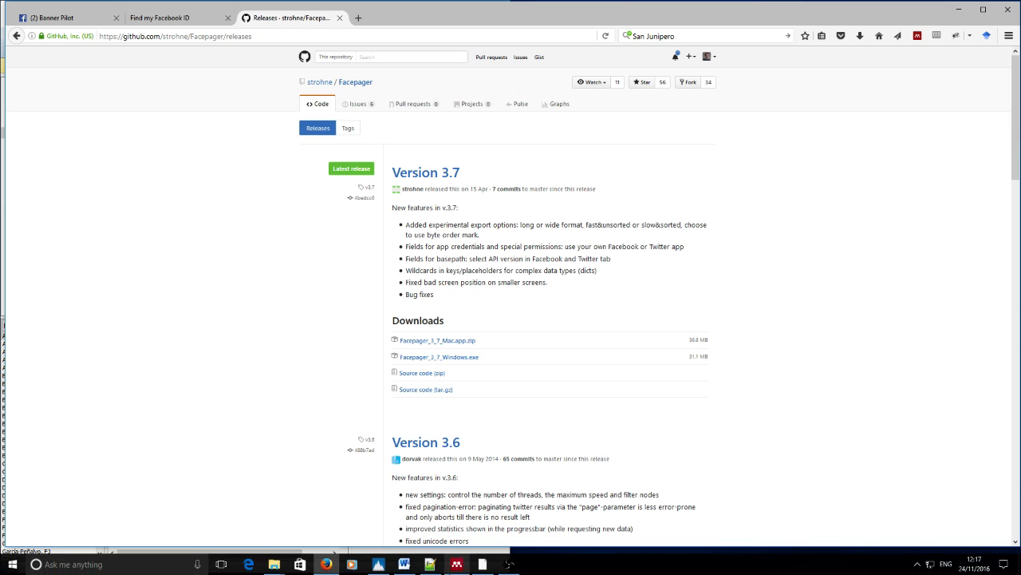
{"action": "left_click", "coordinate": [481, 565]}
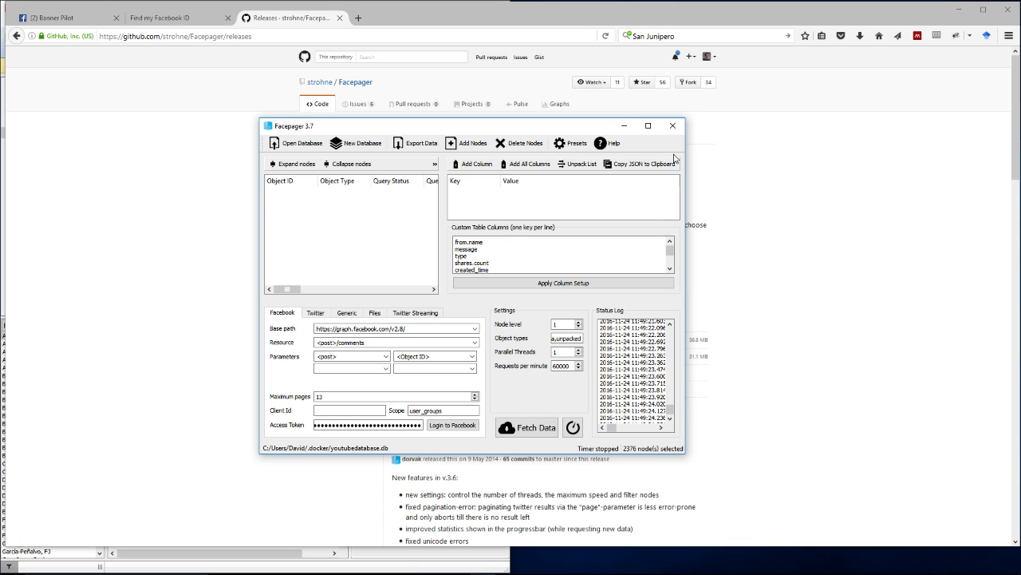
{"action": "left_click", "coordinate": [648, 126]}
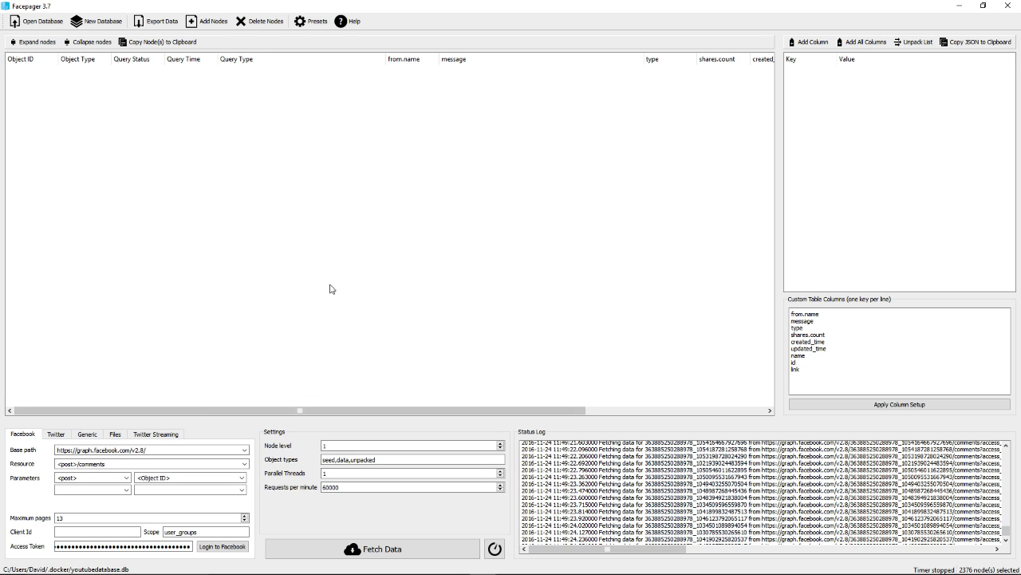
Create a new database named youtubedata in the Desktop folder
{"action": "left_click", "coordinate": [100, 23]}
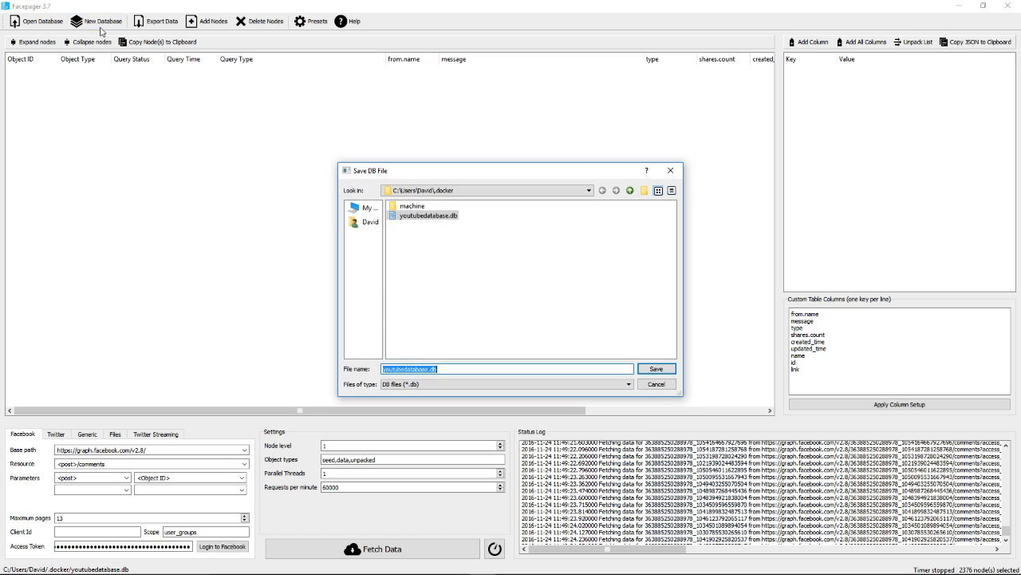
{"action": "left_click", "coordinate": [456, 371]}
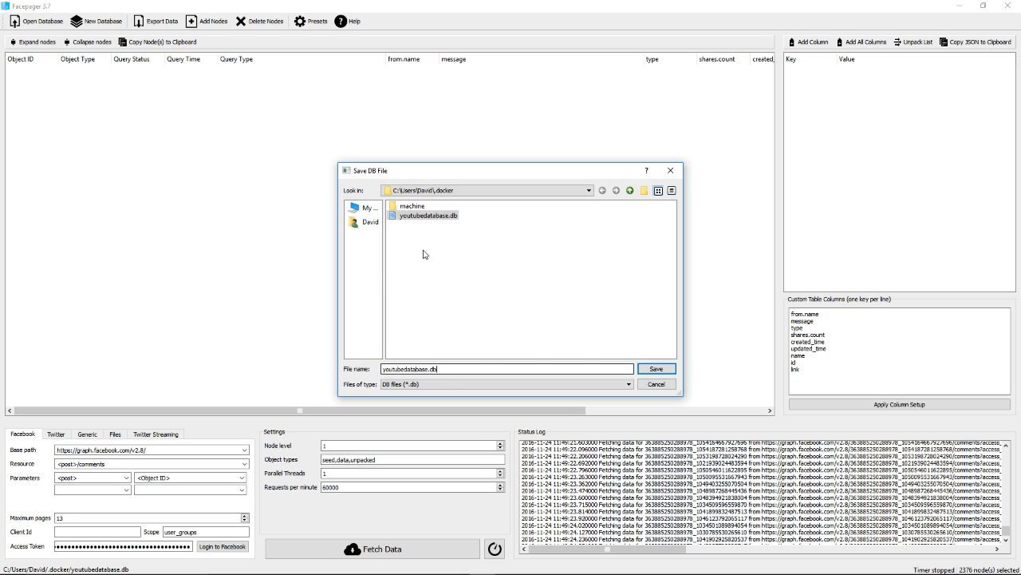
{"action": "left_click", "coordinate": [447, 189]}
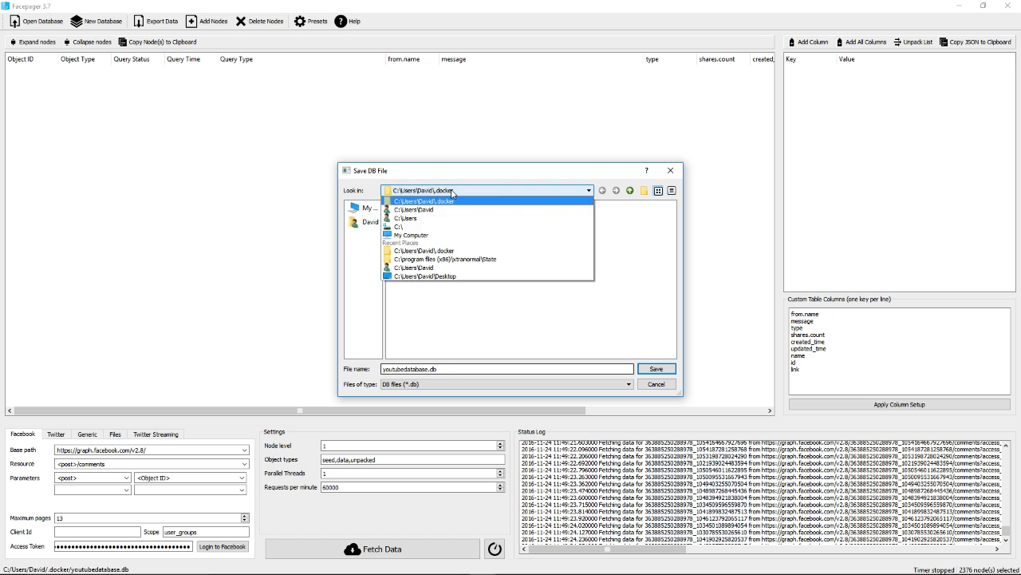
{"action": "left_click", "coordinate": [446, 236]}
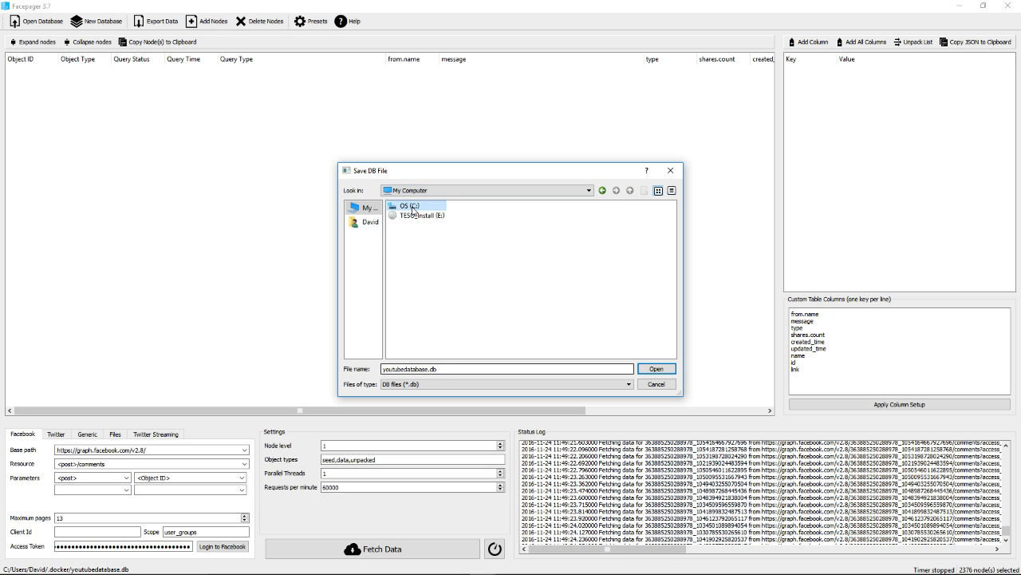
{"action": "left_click", "coordinate": [364, 222]}
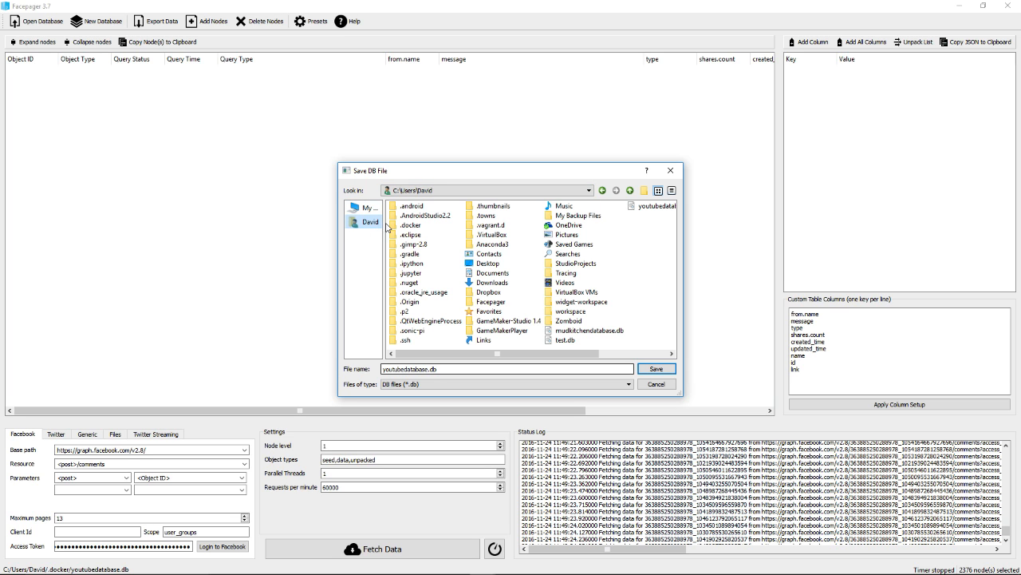
{"action": "left_click_drag", "start_coordinate": [398, 223], "coordinate": [451, 236]}
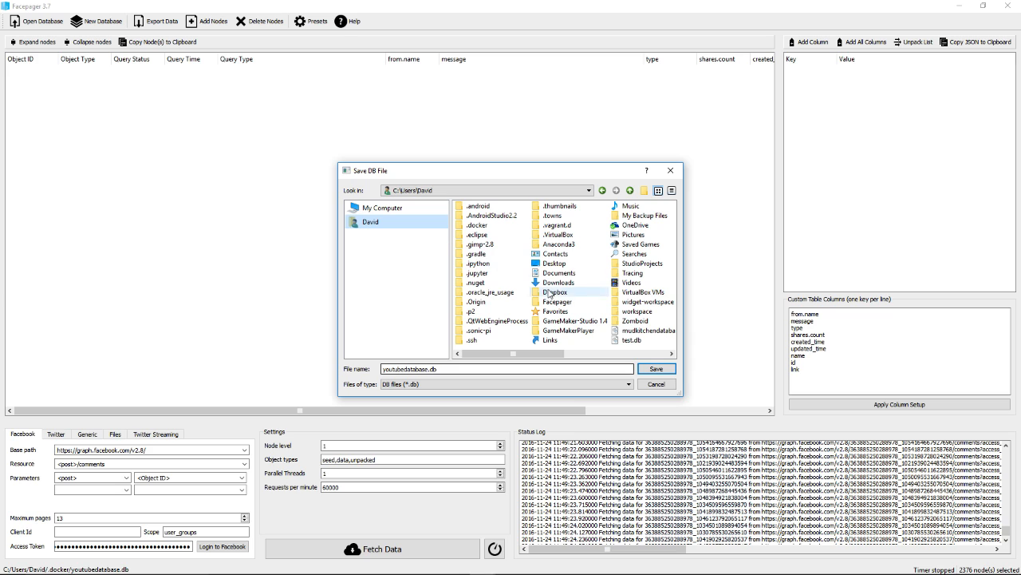
{"action": "double_click", "coordinate": [555, 263]}
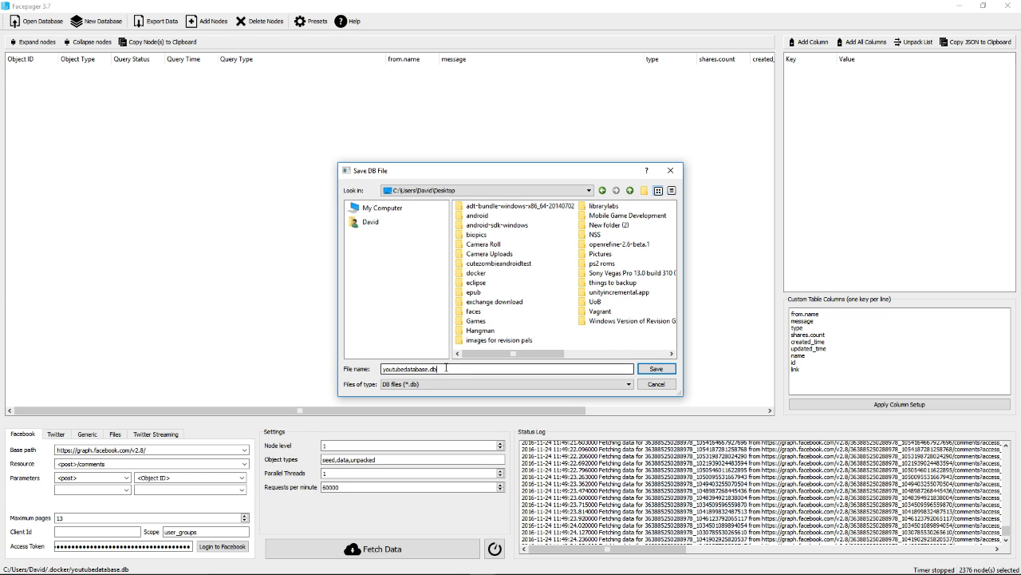
{"action": "left_click_drag", "start_coordinate": [446, 368], "coordinate": [341, 359]}
{"action": "type", "text": "you"}
{"action": "left_click", "coordinate": [656, 369]}
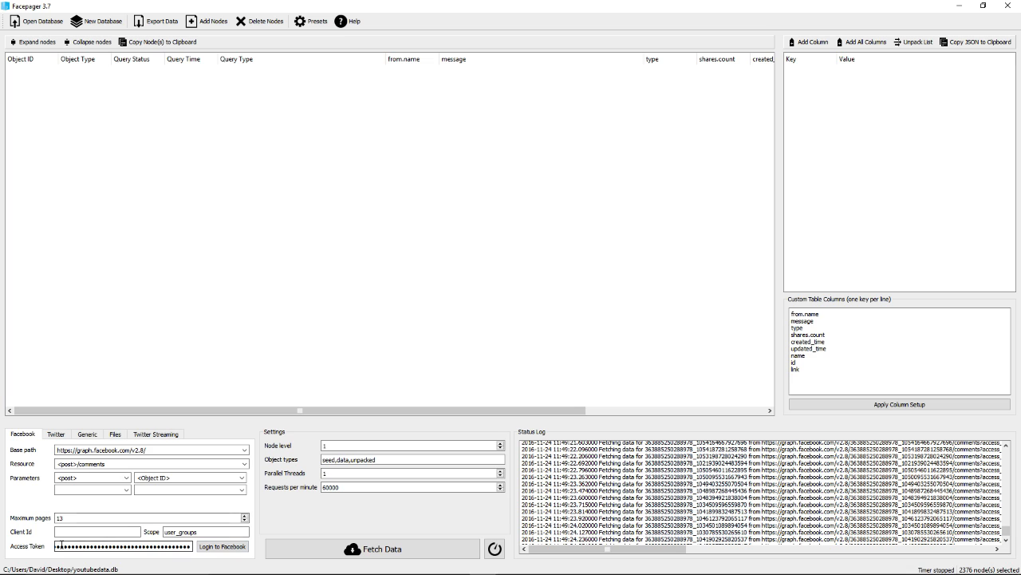
{"action": "mouse_move", "coordinate": [60, 547]}
{"action": "left_mouse_down"}
{"action": "mouse_move", "coordinate": [127, 546]}
{"action": "mouse_move", "coordinate": [84, 536]}
{"action": "mouse_move", "coordinate": [191, 543]}
{"action": "mouse_move", "coordinate": [53, 536]}
{"action": "left_mouse_up"}
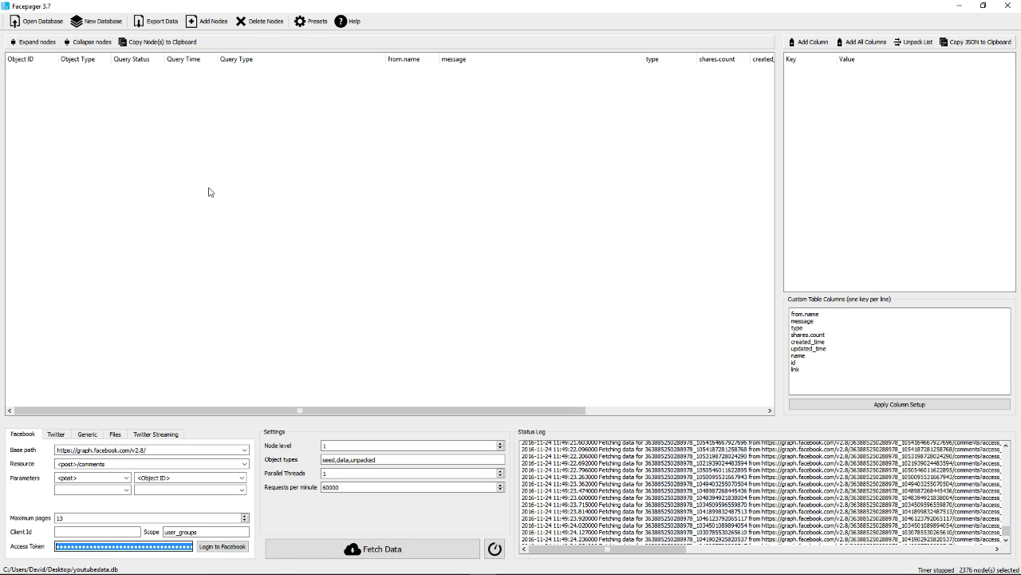
{"action": "left_click", "coordinate": [327, 564]}
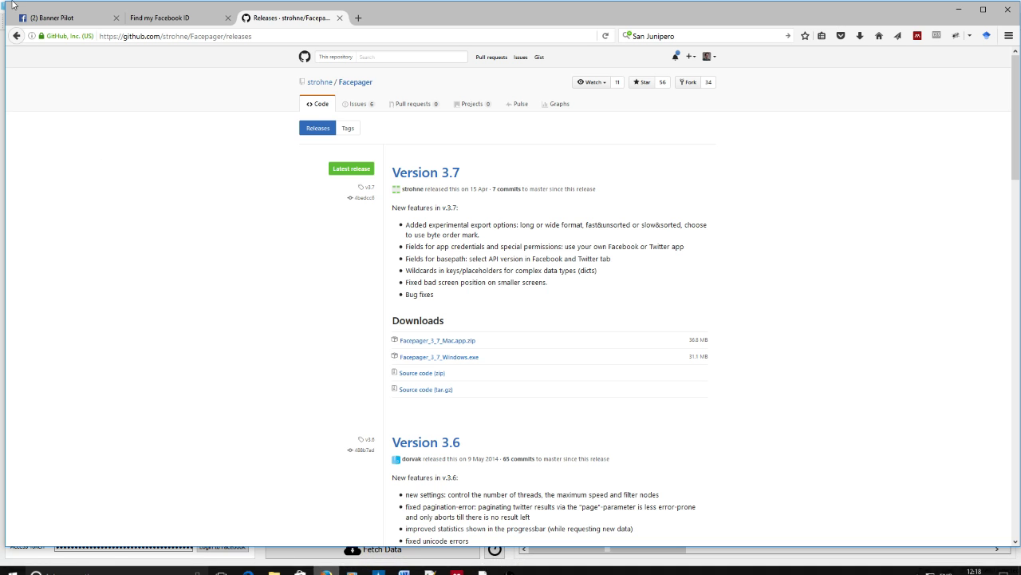
{"action": "left_click", "coordinate": [48, 17]}
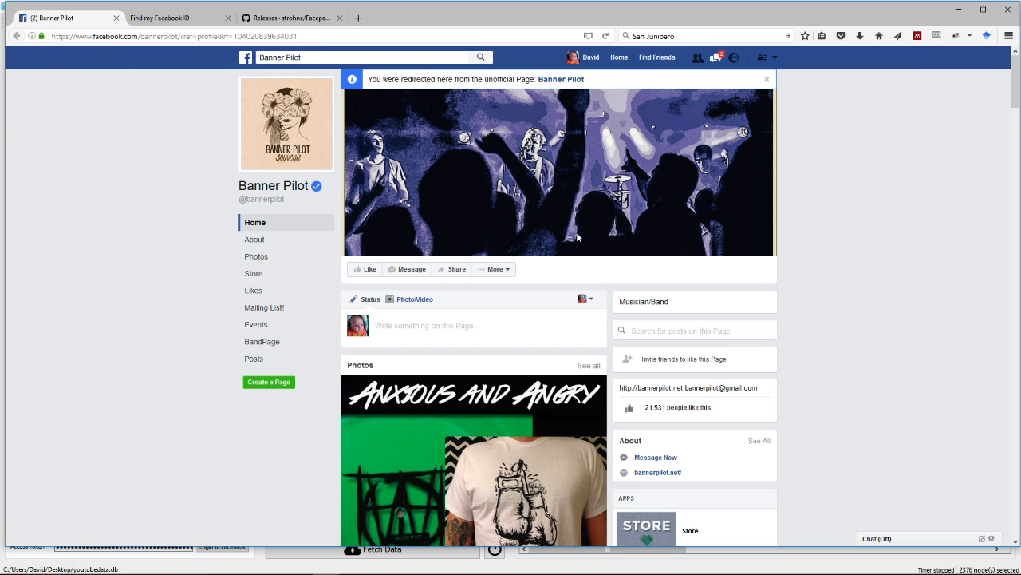
{"action": "left_click_drag", "start_coordinate": [176, 37], "coordinate": [527, 68]}
{"action": "key", "text": "BackSpace"}
{"action": "key", "text": "BackSpace"}
{"action": "key", "text": "BackSpace"}
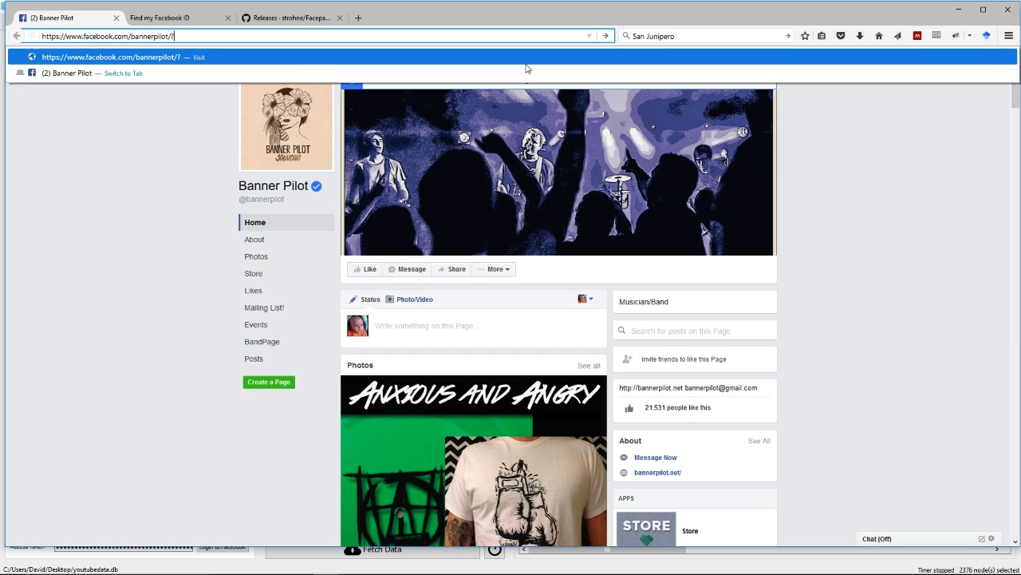
{"action": "key", "text": "Return"}
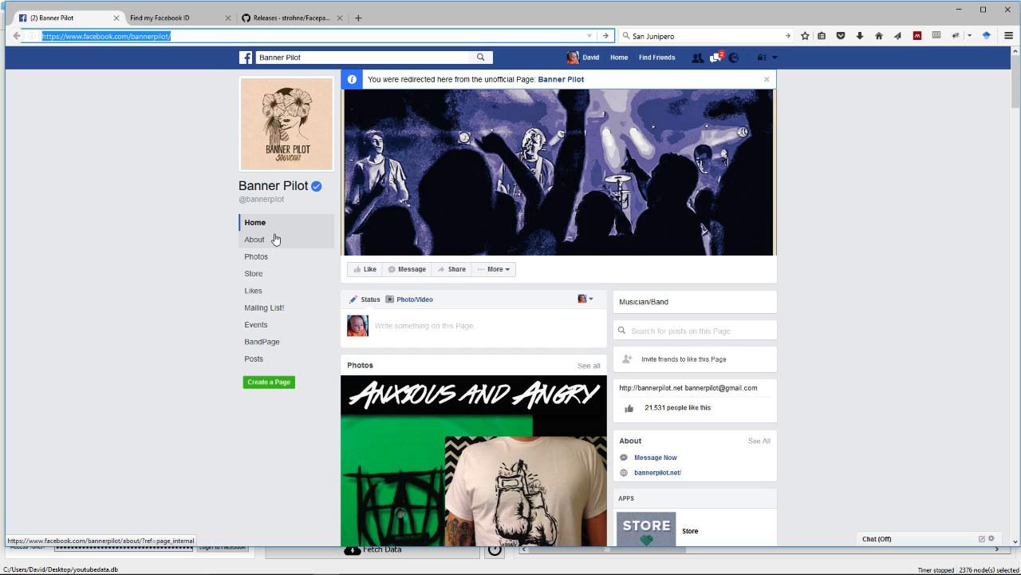
{"action": "left_click", "coordinate": [73, 36]}
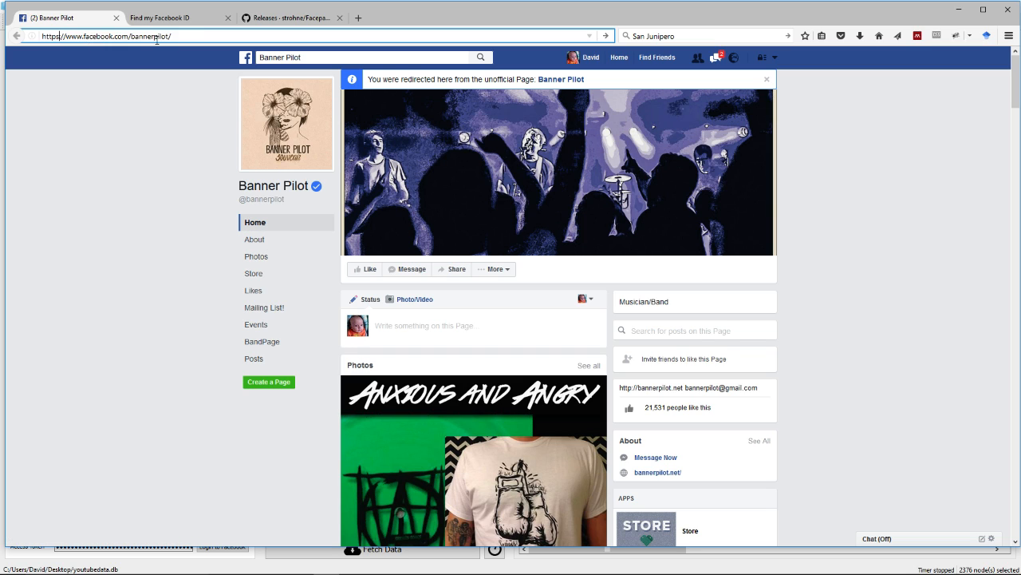
{"action": "key", "text": "ctrl+a"}
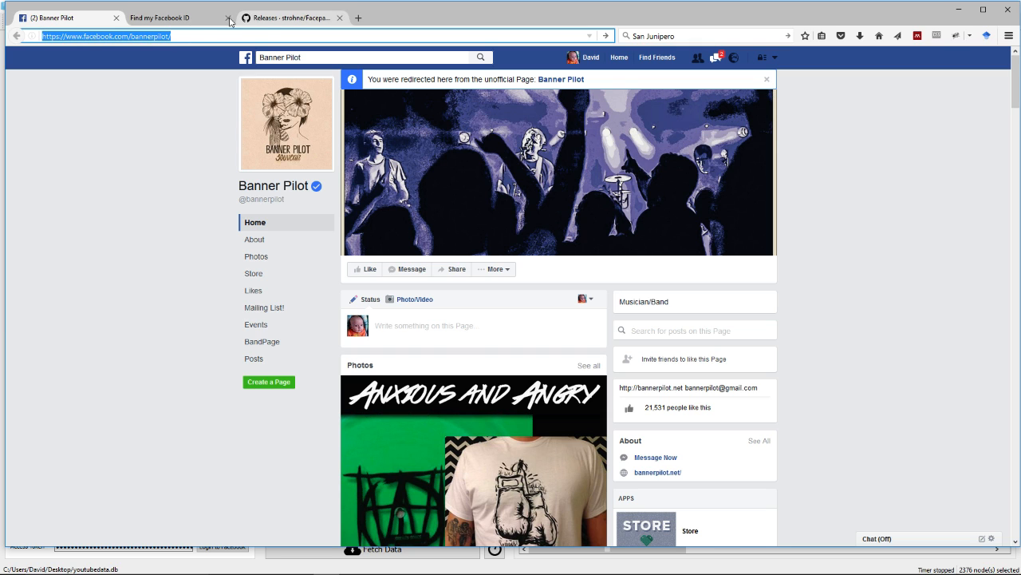
{"action": "left_click", "coordinate": [202, 19]}
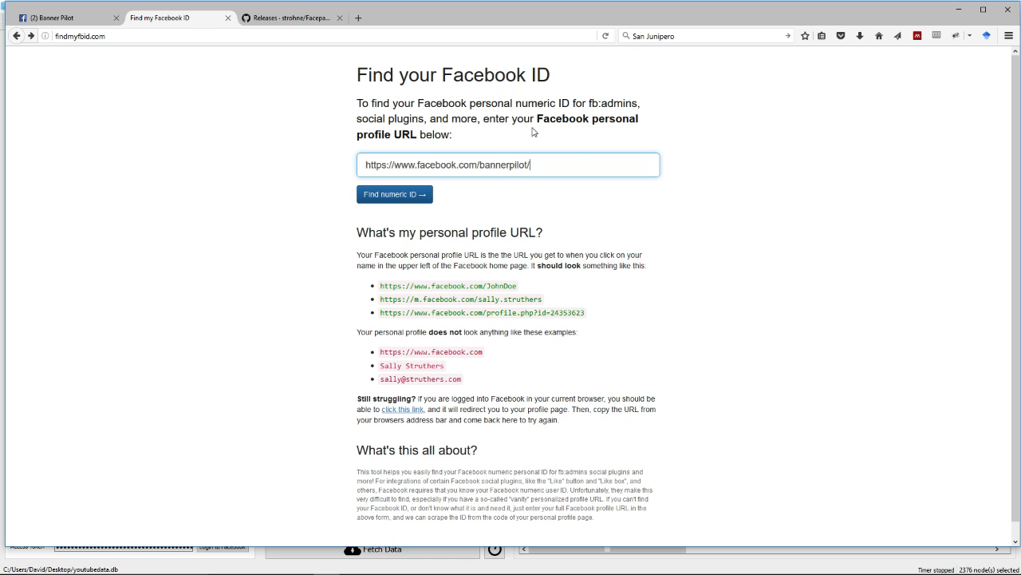
{"action": "triple_click", "coordinate": [495, 164]}
{"action": "left_click", "coordinate": [348, 272]}
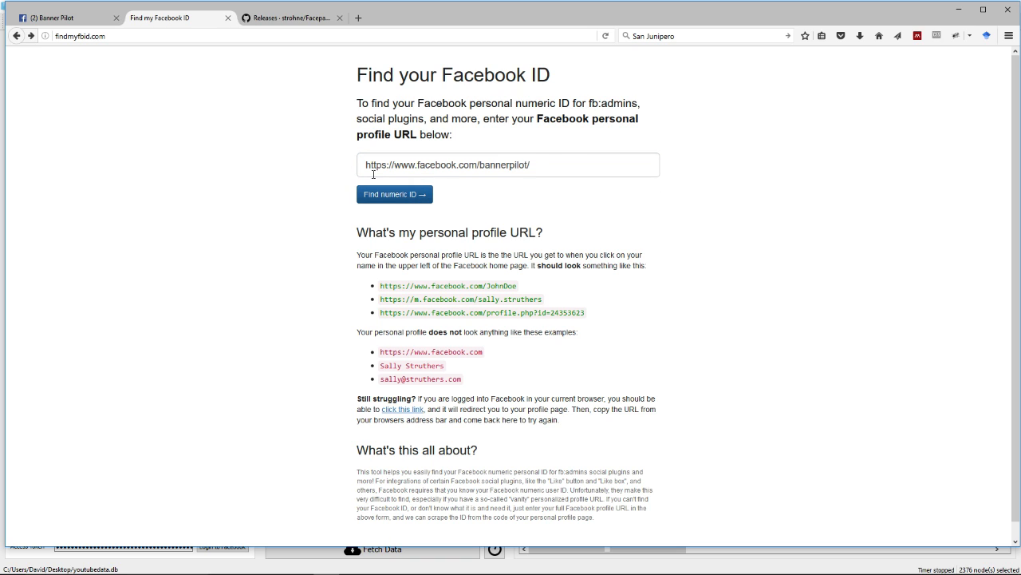
{"action": "left_click", "coordinate": [414, 194]}
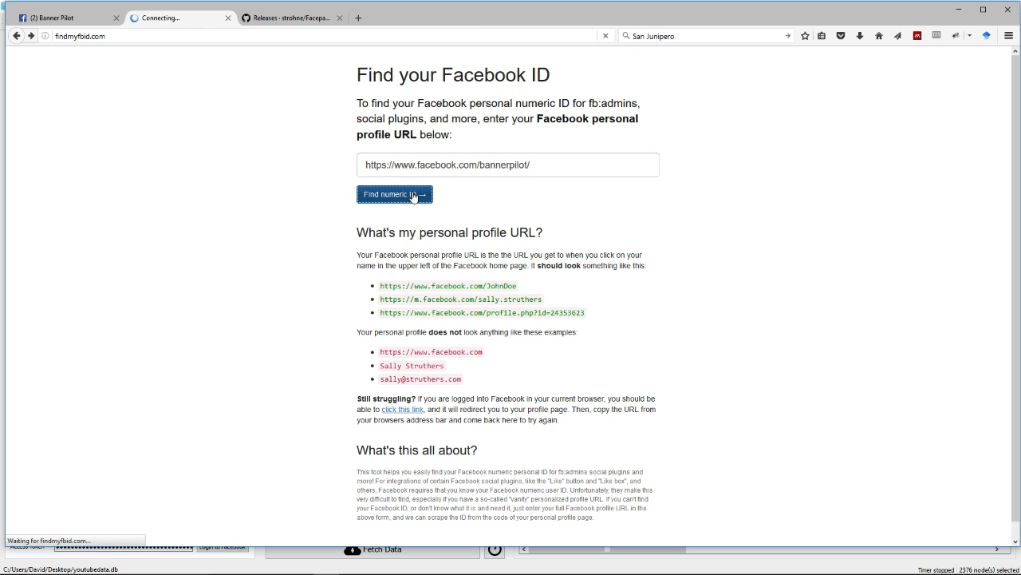
{"action": "left_click_drag", "start_coordinate": [446, 144], "coordinate": [672, 168]}
{"action": "key", "text": "ctrl+c"}
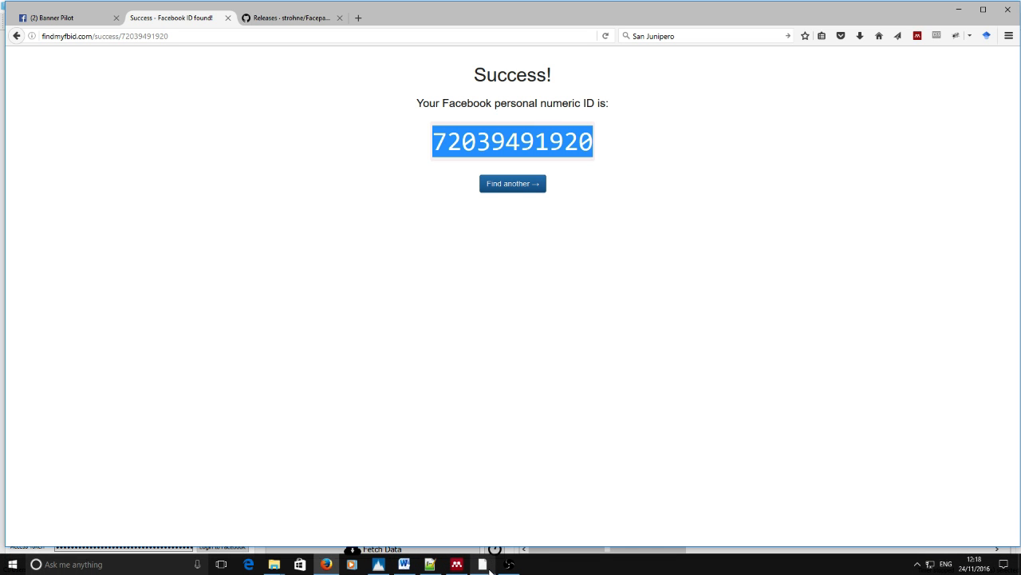
Switch to Facepager and add the copied Banner Pilot page ID as a node
{"action": "mouse_move", "coordinate": [490, 570]}
{"action": "left_click", "coordinate": [486, 525]}
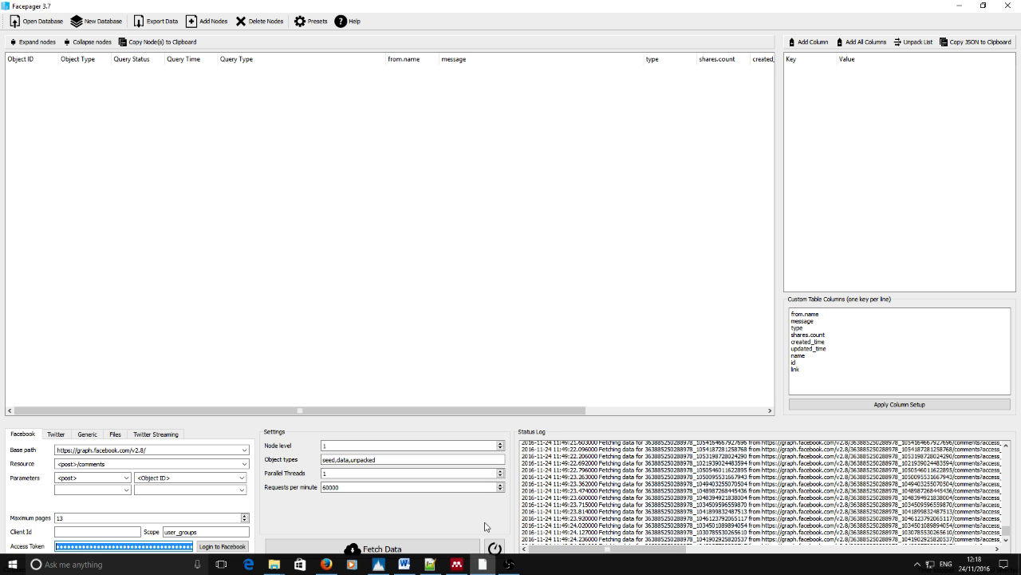
{"action": "left_click", "coordinate": [208, 22]}
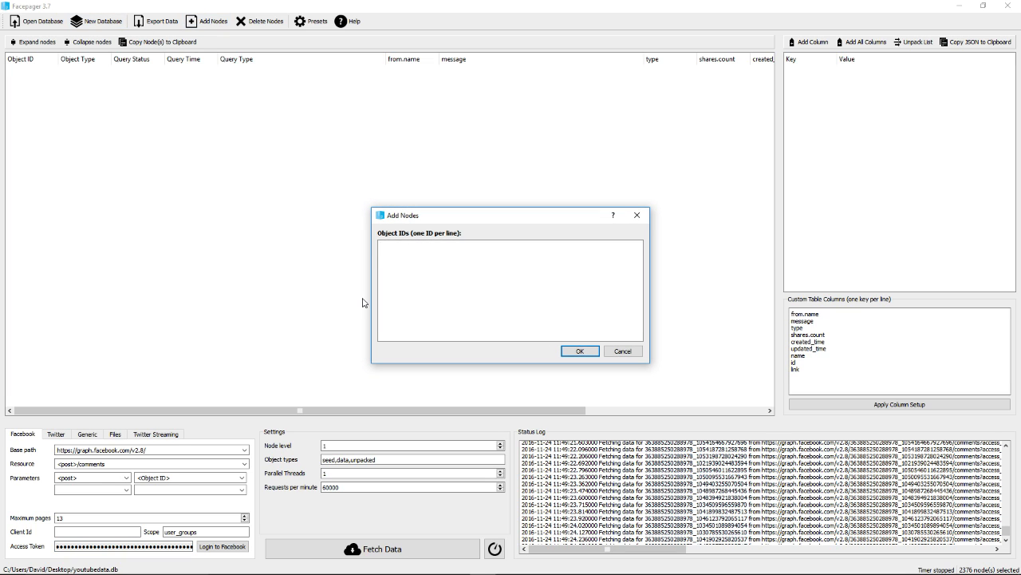
{"action": "key", "text": "ctrl+v"}
{"action": "left_click", "coordinate": [576, 351]}
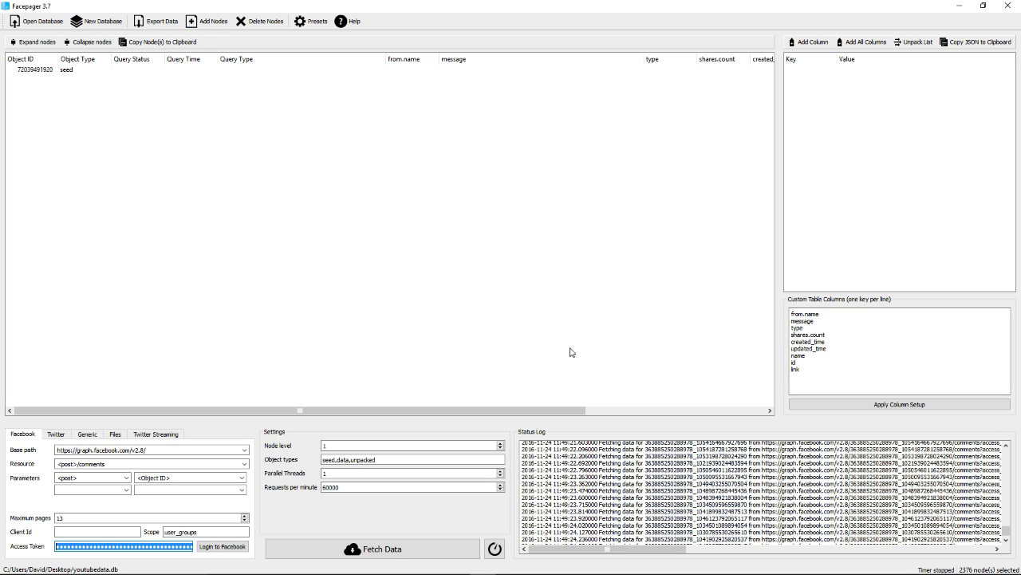
Select the Banner Pilot seed node and configure the Facebook query with resource <page>/posts and a maximum of 1 page
{"action": "left_click", "coordinate": [33, 70]}
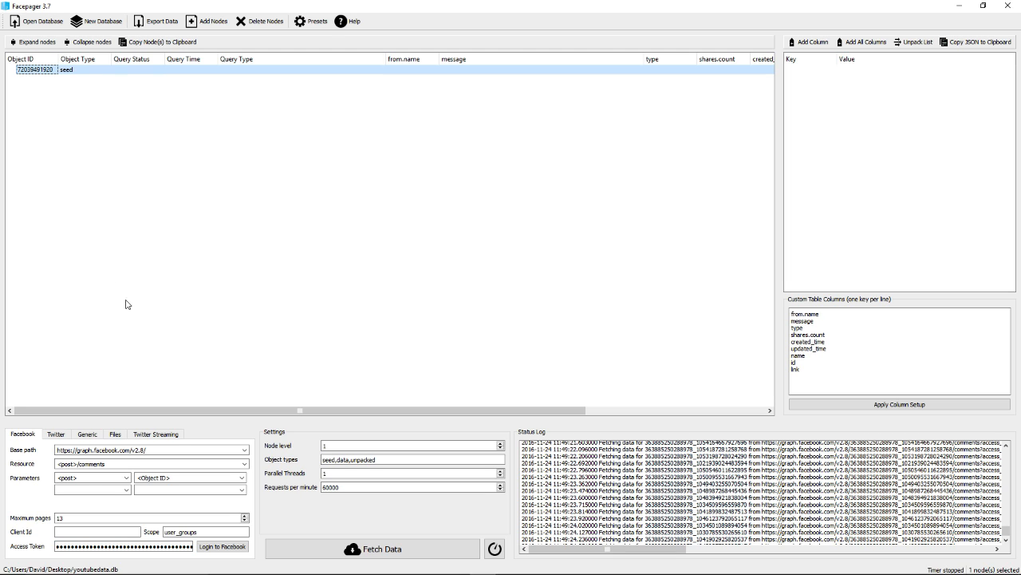
{"action": "left_click", "coordinate": [110, 465]}
{"action": "left_click", "coordinate": [245, 464]}
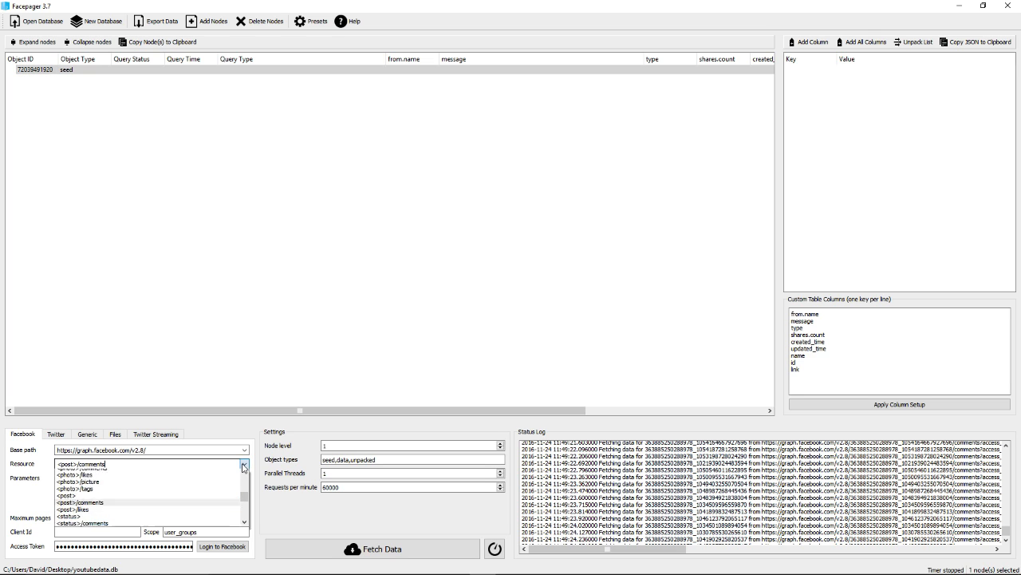
{"action": "scroll", "coordinate": [132, 488], "scroll_direction": "up", "scroll_amount": 3}
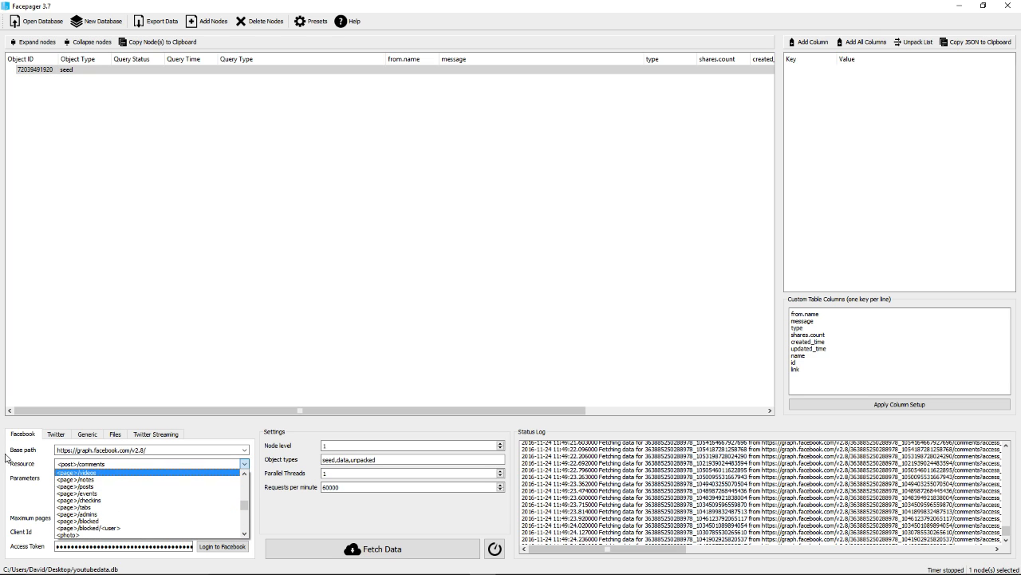
{"action": "scroll", "coordinate": [100, 488], "scroll_direction": "up", "scroll_amount": 2}
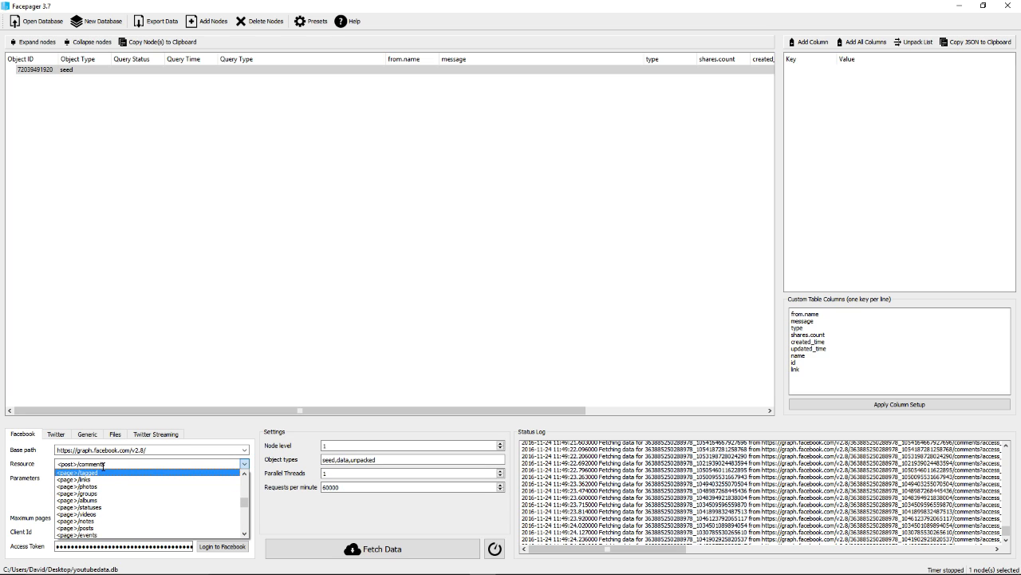
{"action": "left_click", "coordinate": [94, 528]}
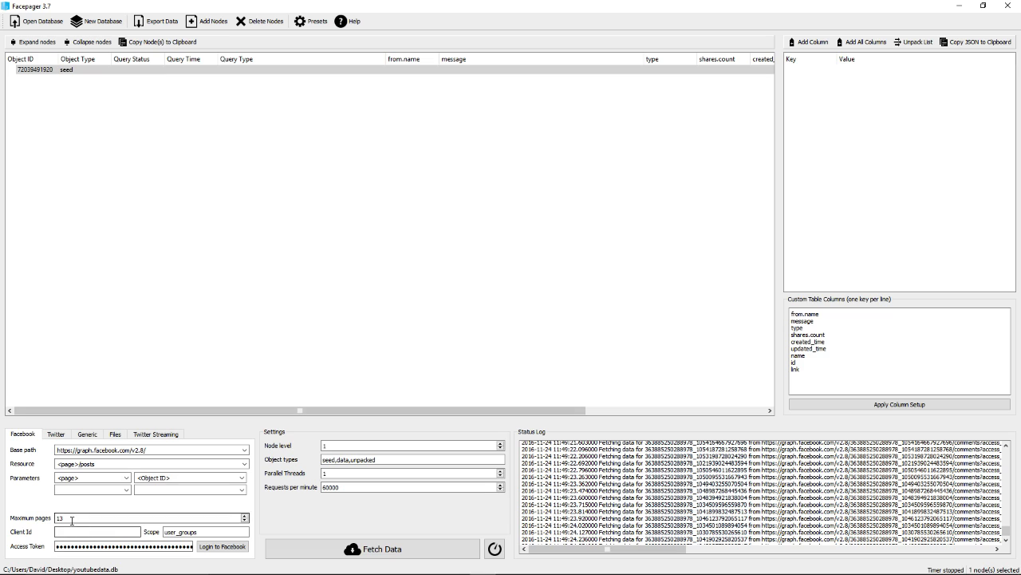
{"action": "left_click_drag", "start_coordinate": [66, 518], "coordinate": [21, 516]}
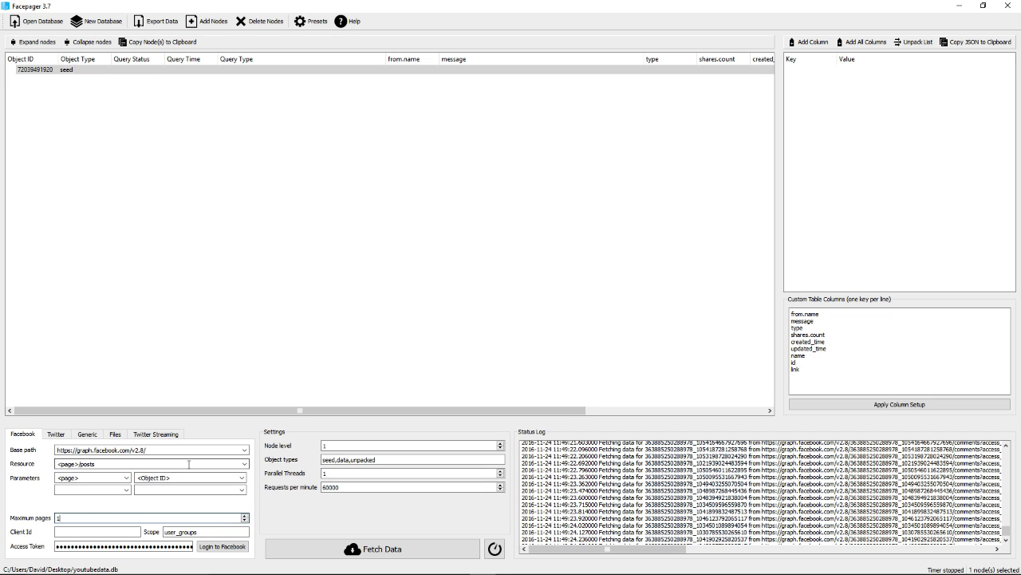
Fetch the page's posts for the seed node and expand it to list them
{"action": "left_click", "coordinate": [379, 556]}
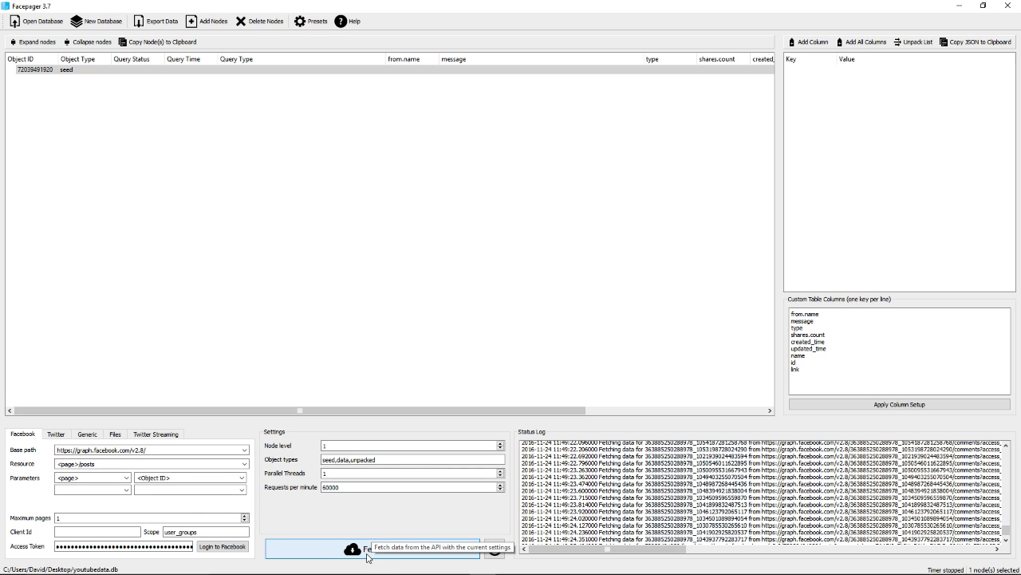
{"action": "left_click", "coordinate": [68, 75]}
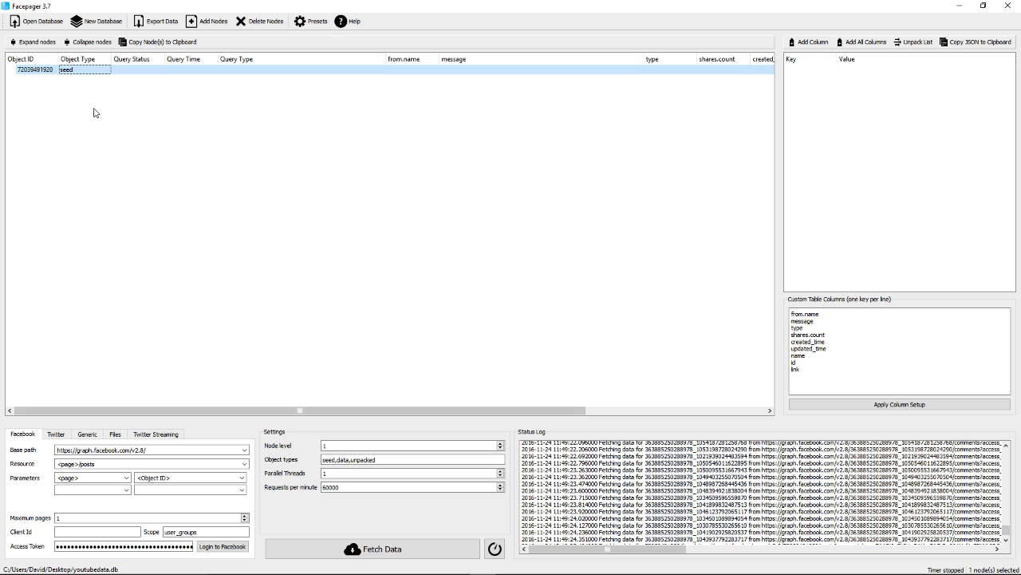
{"action": "left_click", "coordinate": [310, 552]}
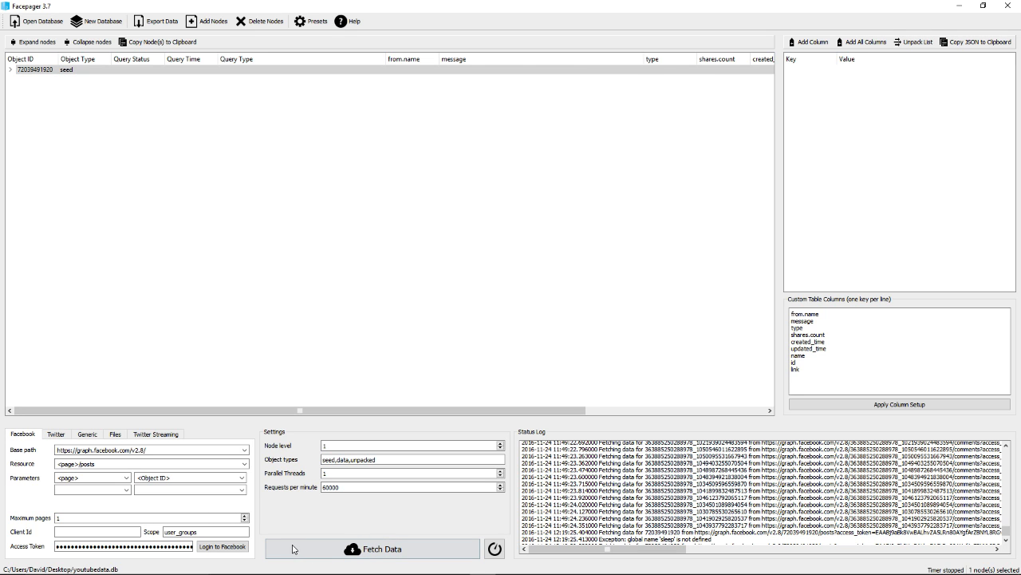
{"action": "left_click", "coordinate": [11, 69]}
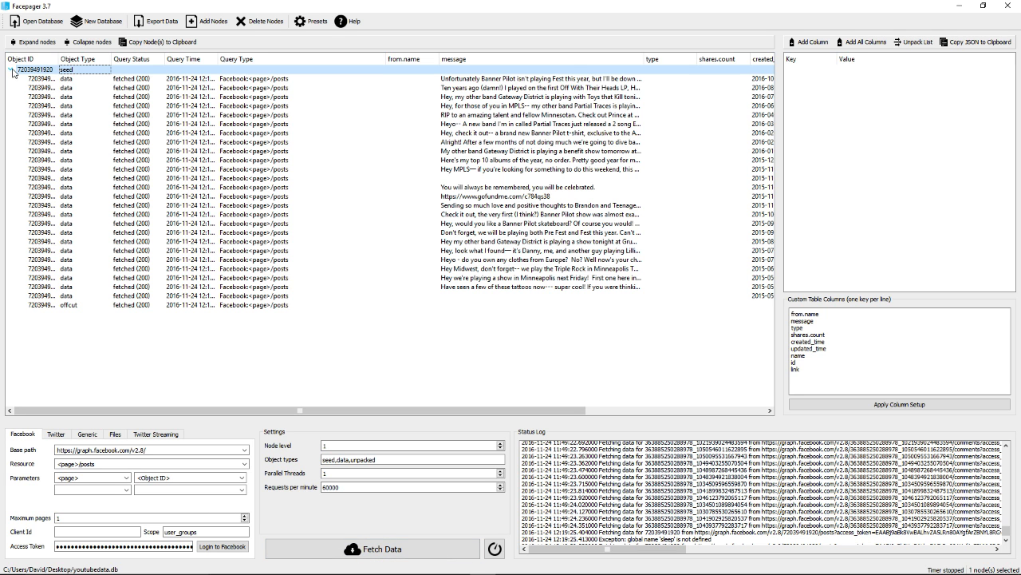
Delete all the fetched post nodes beneath the Banner Pilot seed node, including the offcut
{"action": "left_click", "coordinate": [69, 79]}
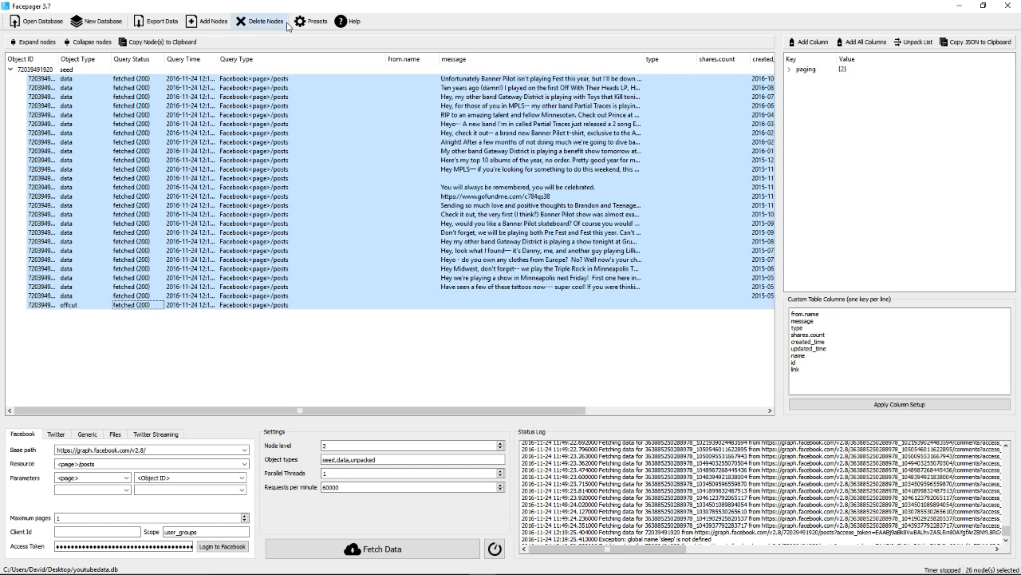
{"action": "left_click", "coordinate": [254, 21]}
{"action": "left_click", "coordinate": [516, 306]}
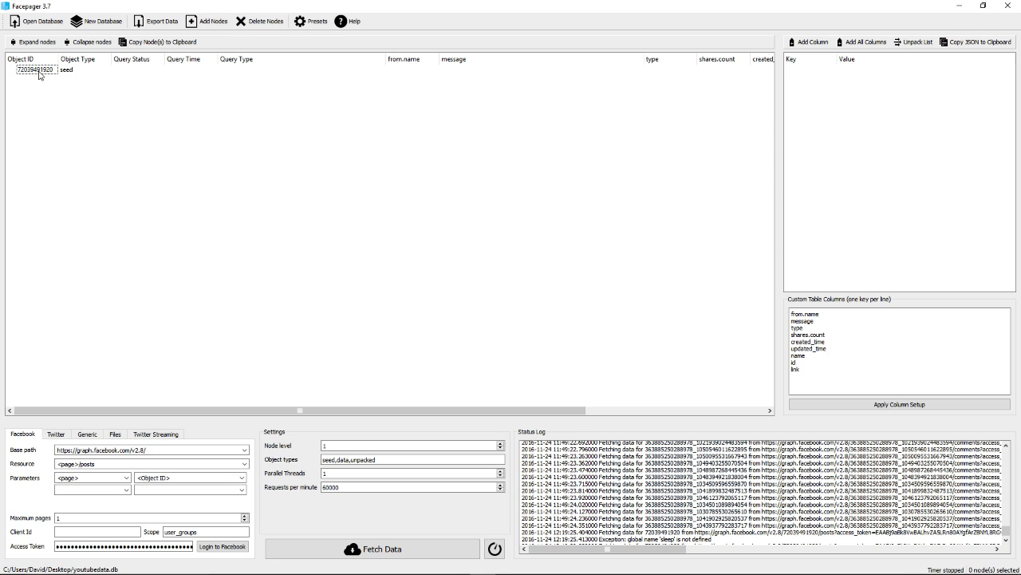
Fetch the posts again for the seed node and expand it
{"action": "left_click", "coordinate": [65, 70]}
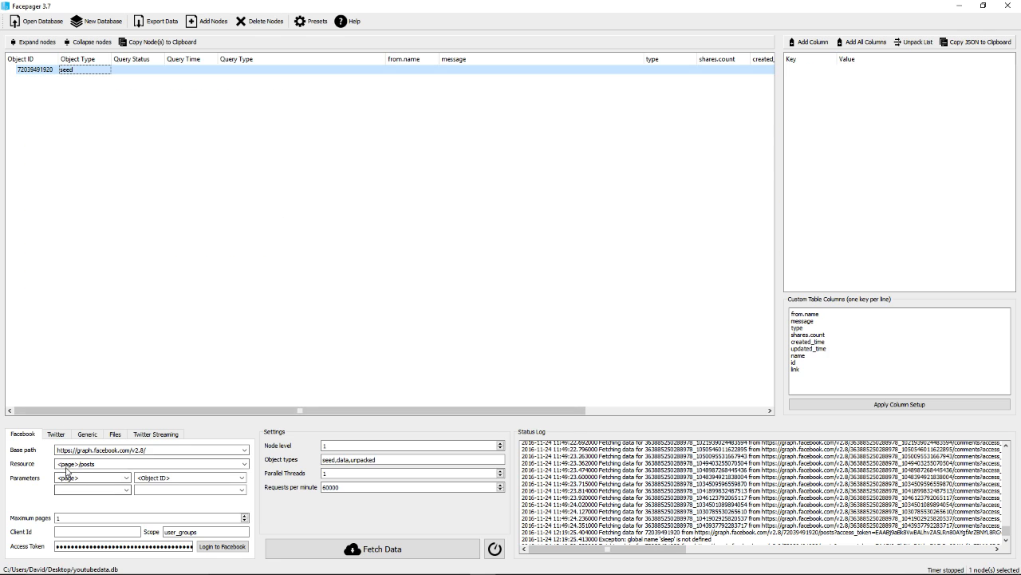
{"action": "left_click", "coordinate": [394, 549]}
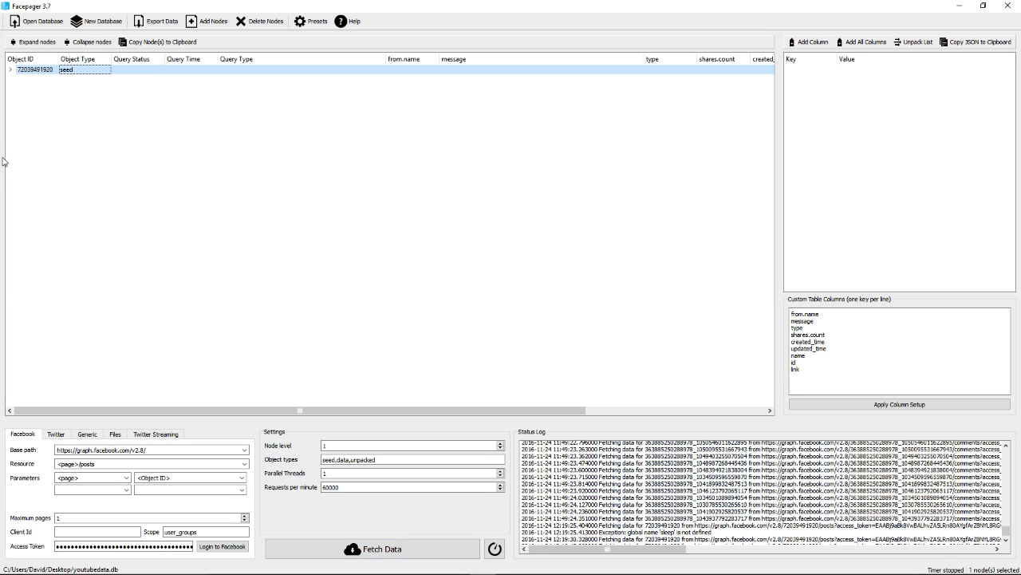
{"action": "left_click", "coordinate": [10, 70]}
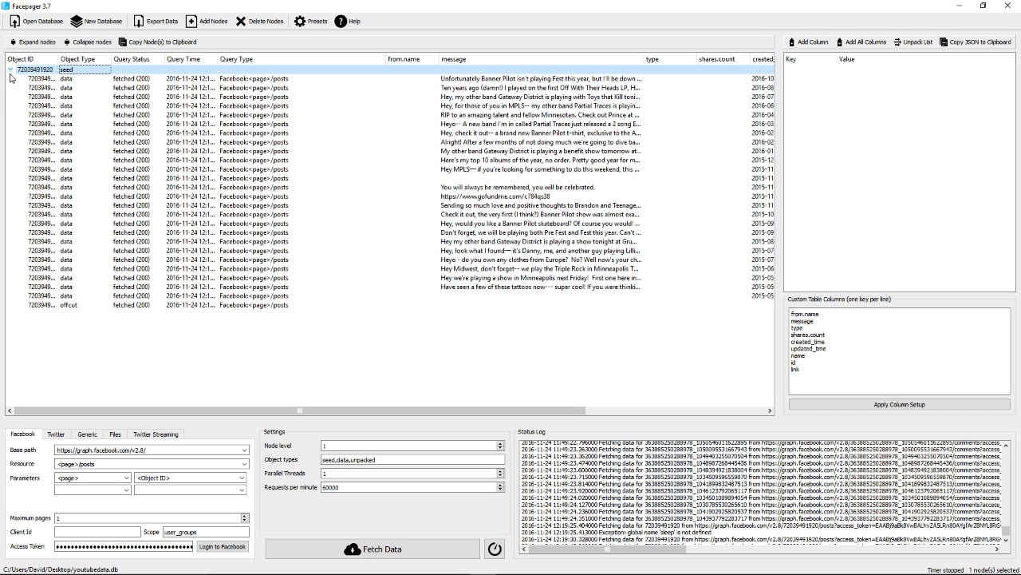
Select all nodes beneath the seed, set the resource to <post>/comments and fetch the comments
{"action": "left_click", "coordinate": [185, 78]}
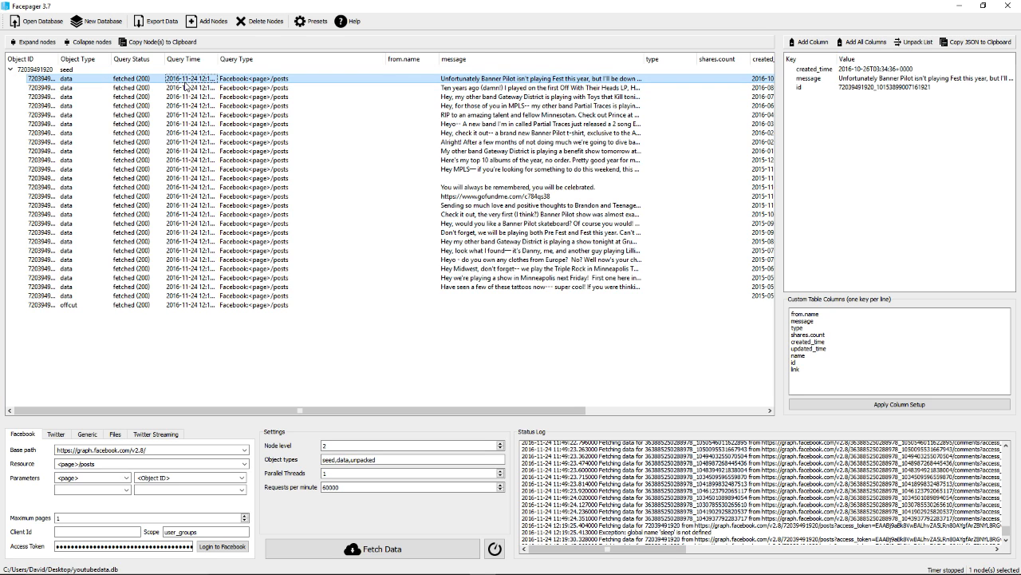
{"action": "left_click", "coordinate": [183, 305], "text": "shift"}
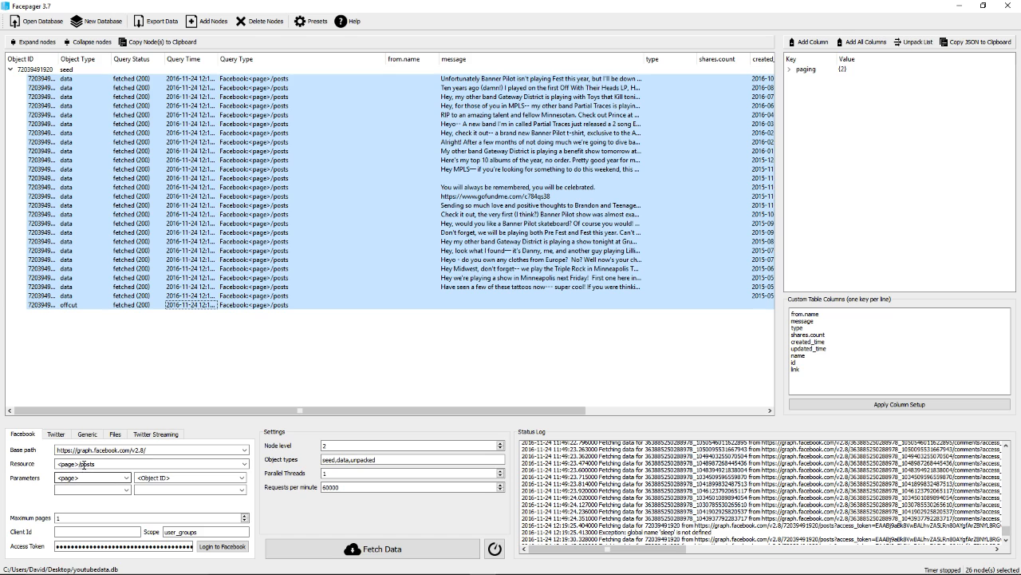
{"action": "left_click", "coordinate": [245, 463]}
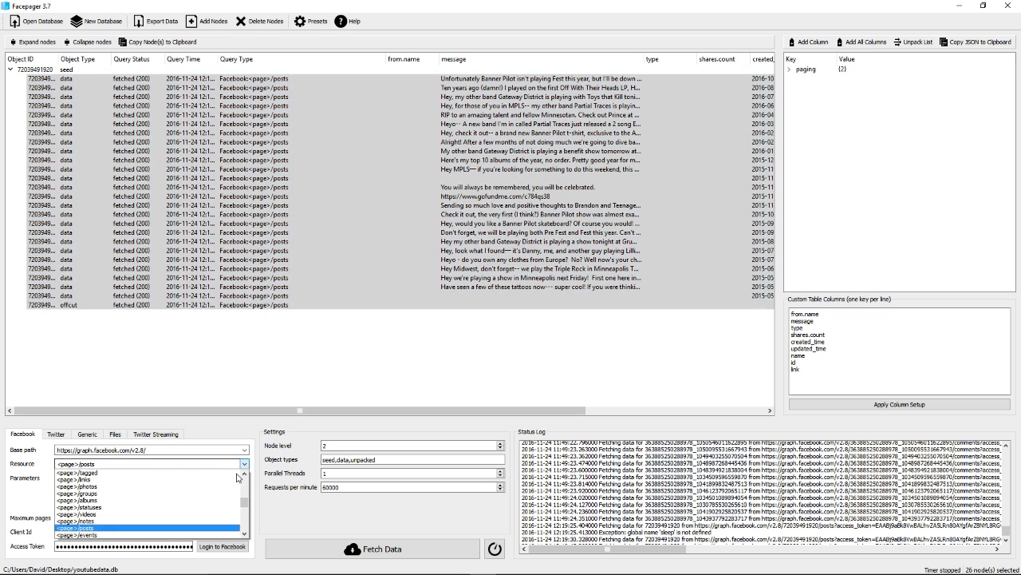
{"action": "scroll", "coordinate": [196, 507], "scroll_direction": "down", "scroll_amount": 1}
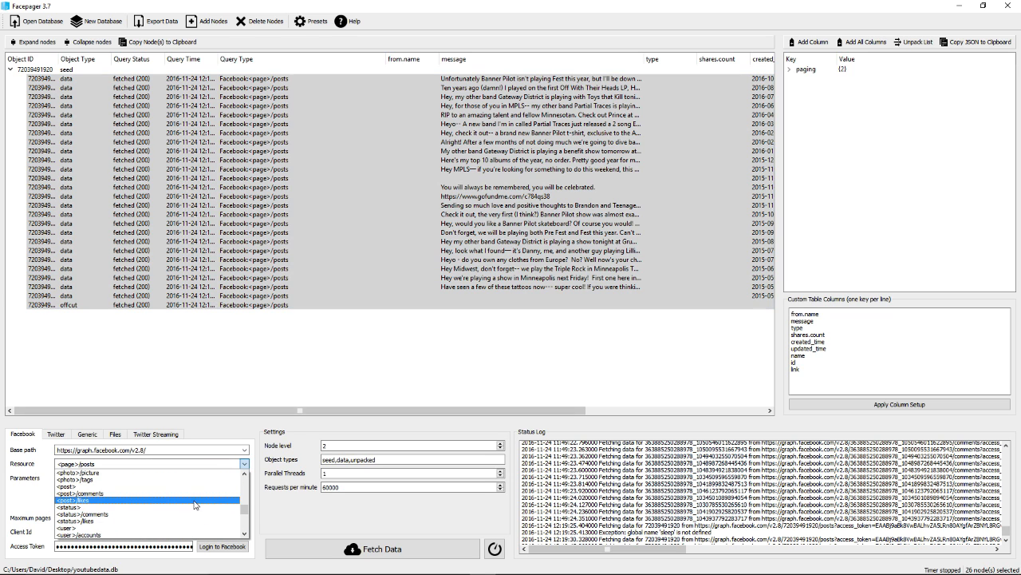
{"action": "left_click", "coordinate": [148, 493]}
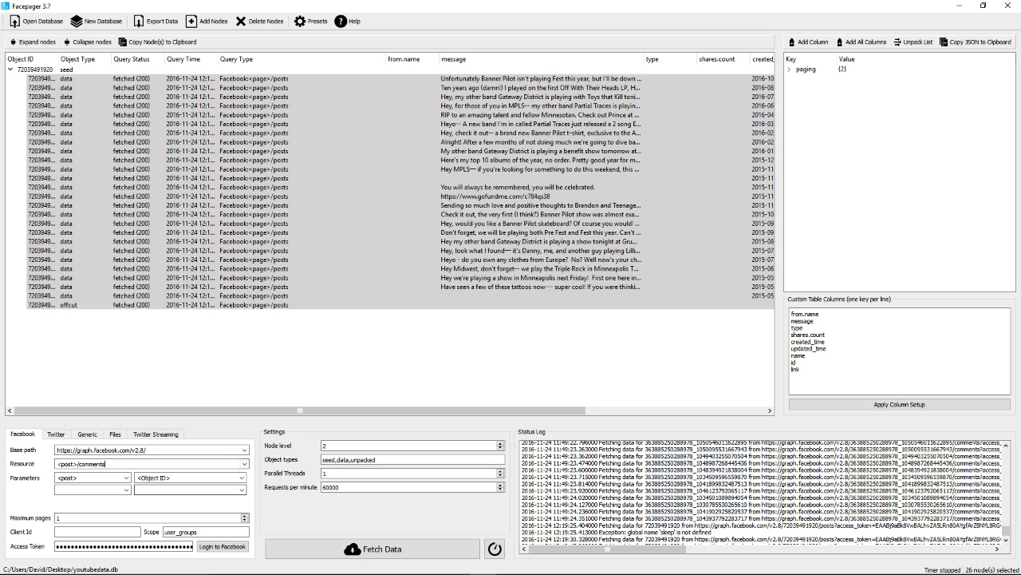
{"action": "left_click", "coordinate": [401, 550]}
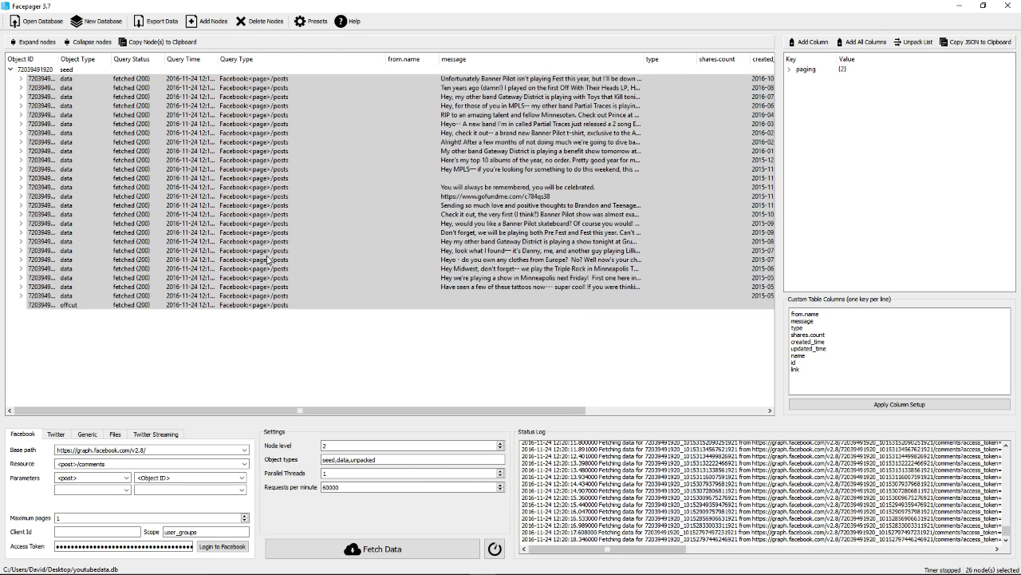
Expand the second post, about the first Off With Their Heads LP, and inspect the details of the post and its comments
{"action": "left_click", "coordinate": [90, 333]}
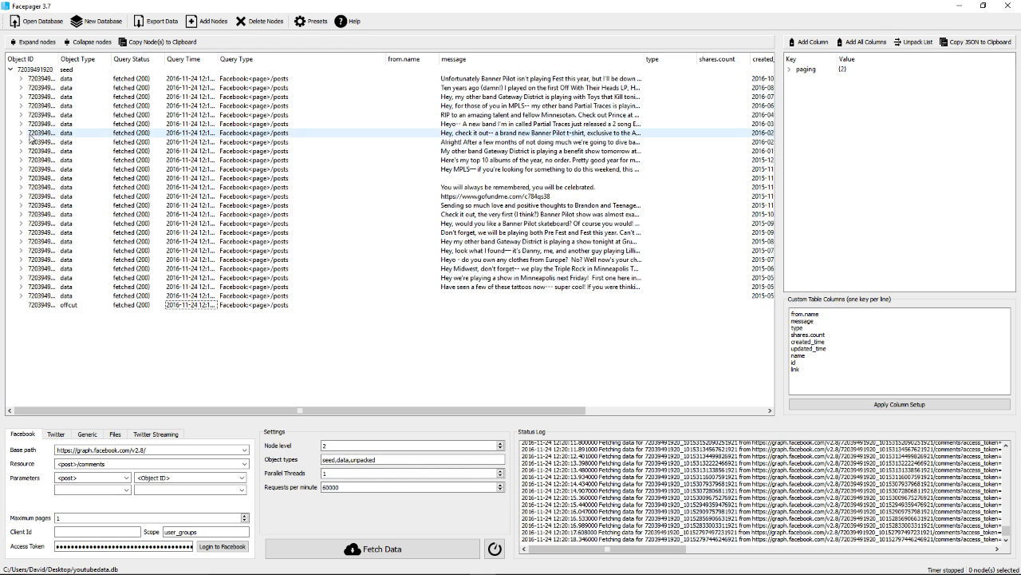
{"action": "left_click", "coordinate": [20, 87]}
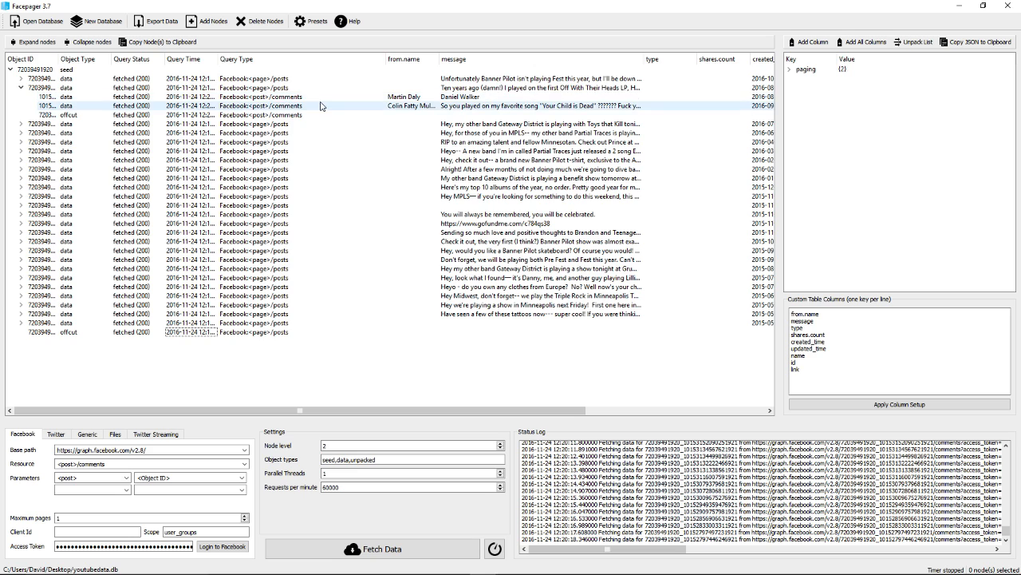
{"action": "left_click", "coordinate": [273, 89]}
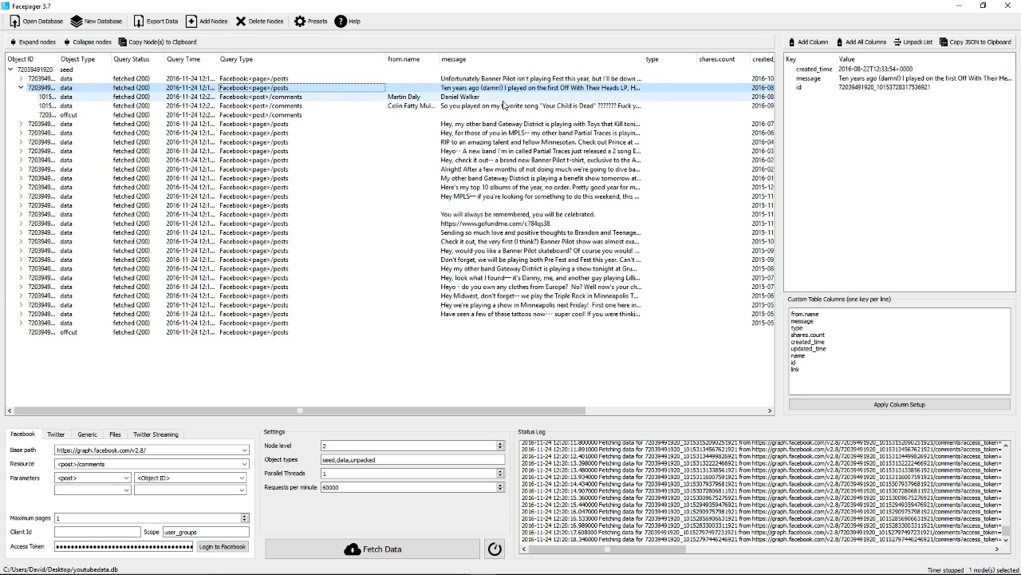
{"action": "left_click", "coordinate": [383, 98]}
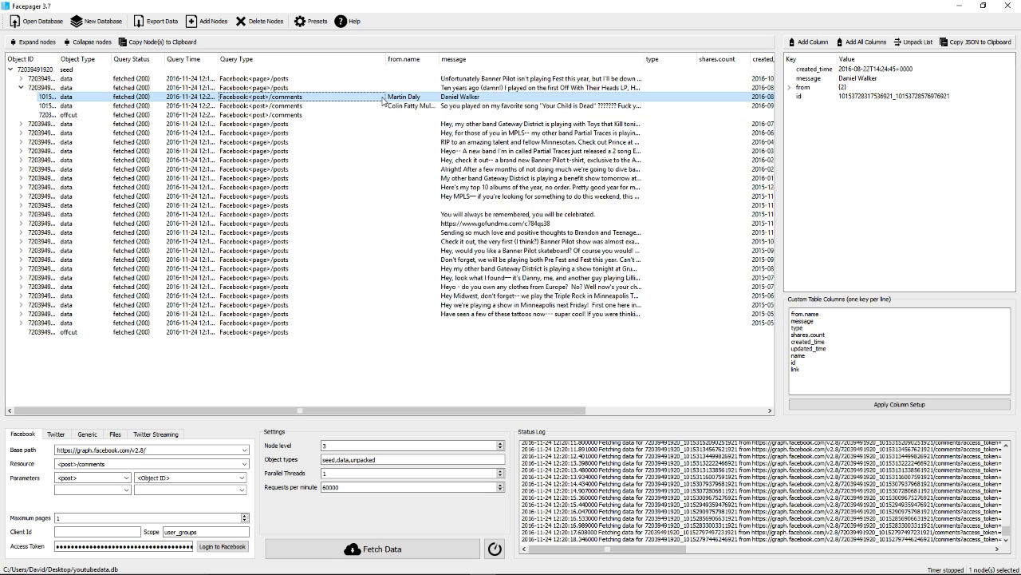
{"action": "left_click", "coordinate": [461, 106]}
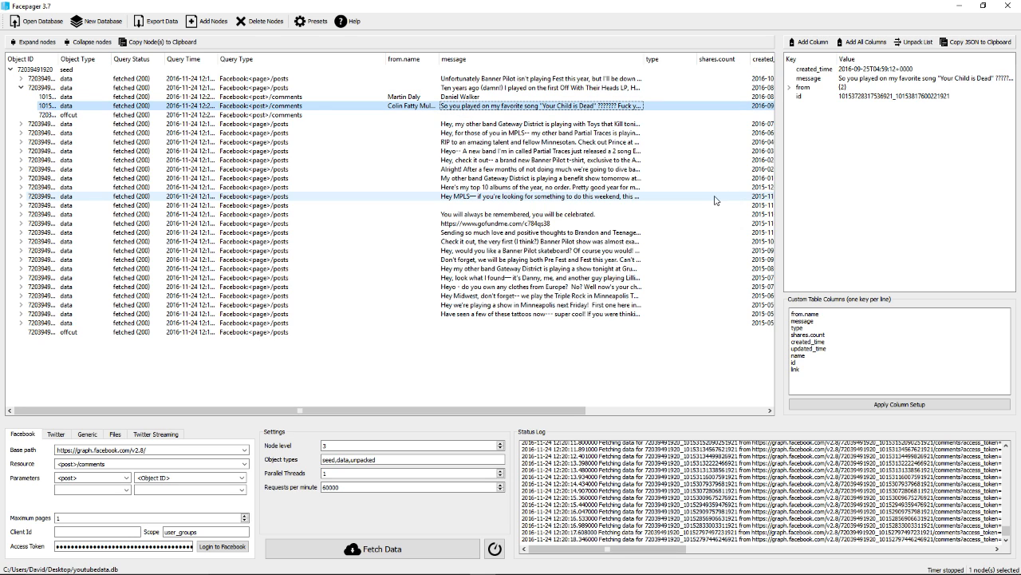
Expand the posts about Gateway District and Partial Traces' 2 song release to examine their comments, and check the final offcut node
{"action": "left_click", "coordinate": [21, 125]}
{"action": "left_click", "coordinate": [17, 179]}
{"action": "left_click", "coordinate": [21, 178]}
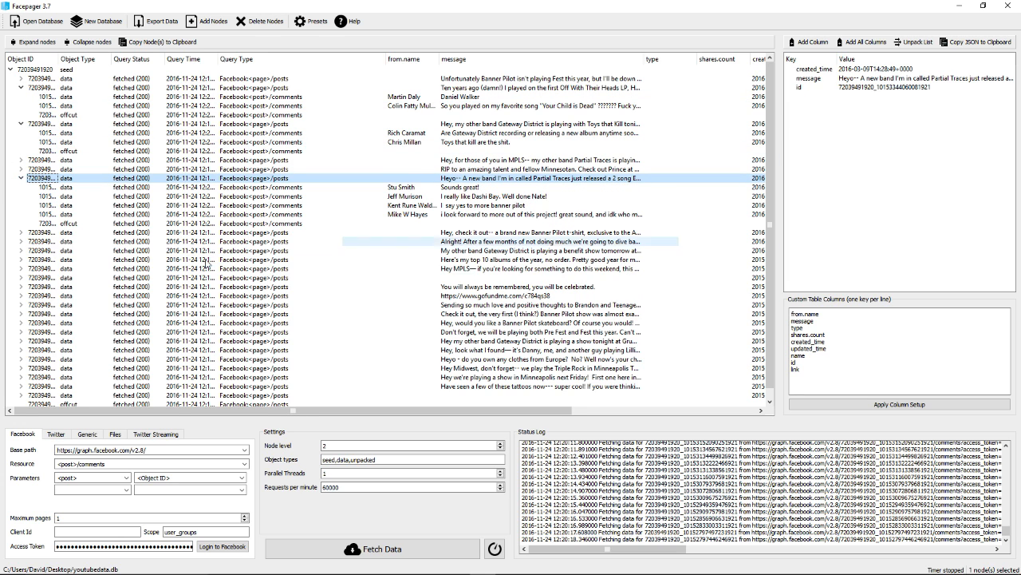
{"action": "scroll", "coordinate": [216, 275], "scroll_direction": "down", "scroll_amount": 1}
{"action": "left_click", "coordinate": [247, 394]}
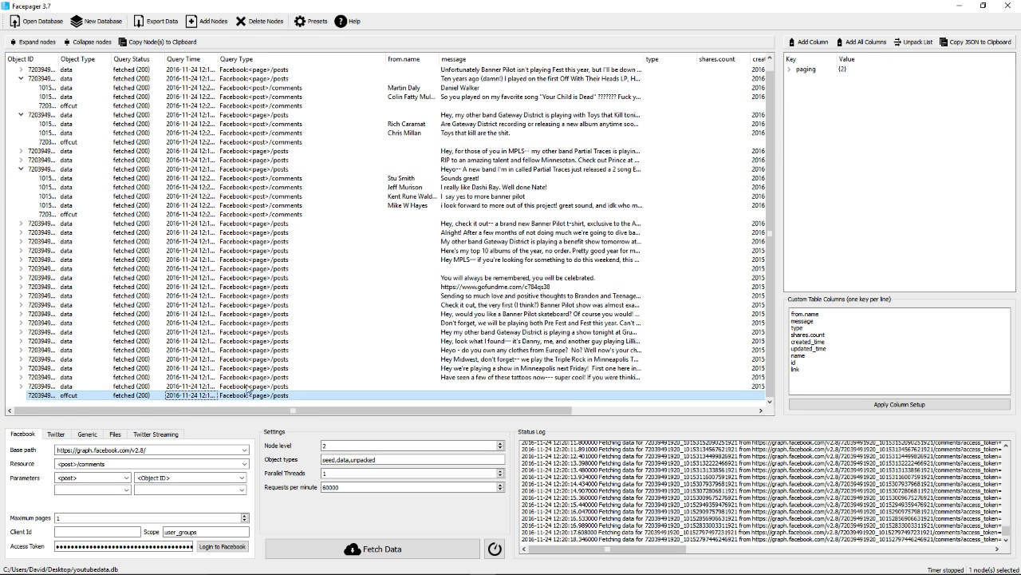
{"action": "scroll", "coordinate": [303, 333], "scroll_direction": "up", "scroll_amount": 1}
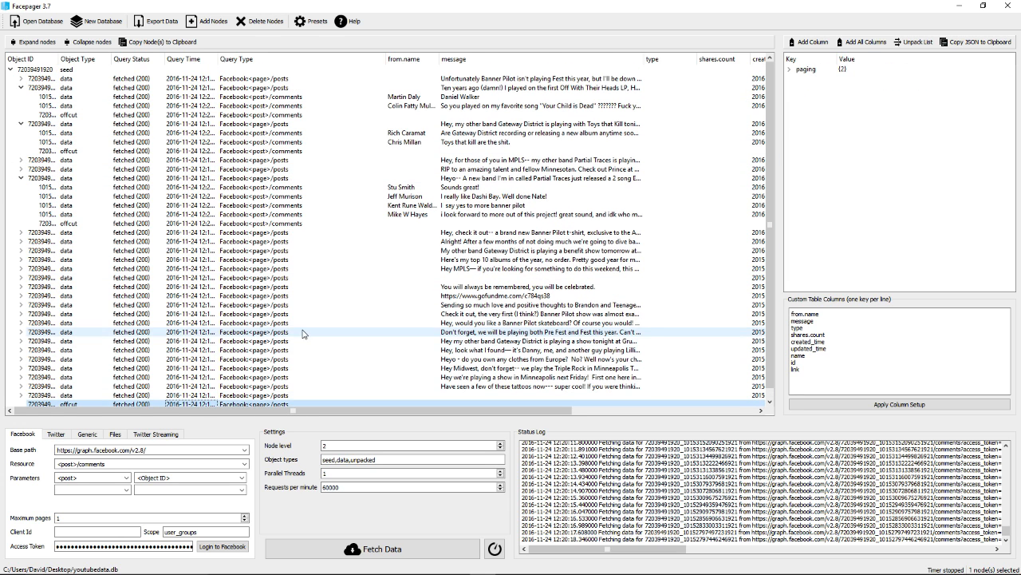
Select all nodes from the first post through the last post data node, leaving out the final offcut
{"action": "left_click", "coordinate": [83, 78]}
{"action": "key", "text": "shift+End"}
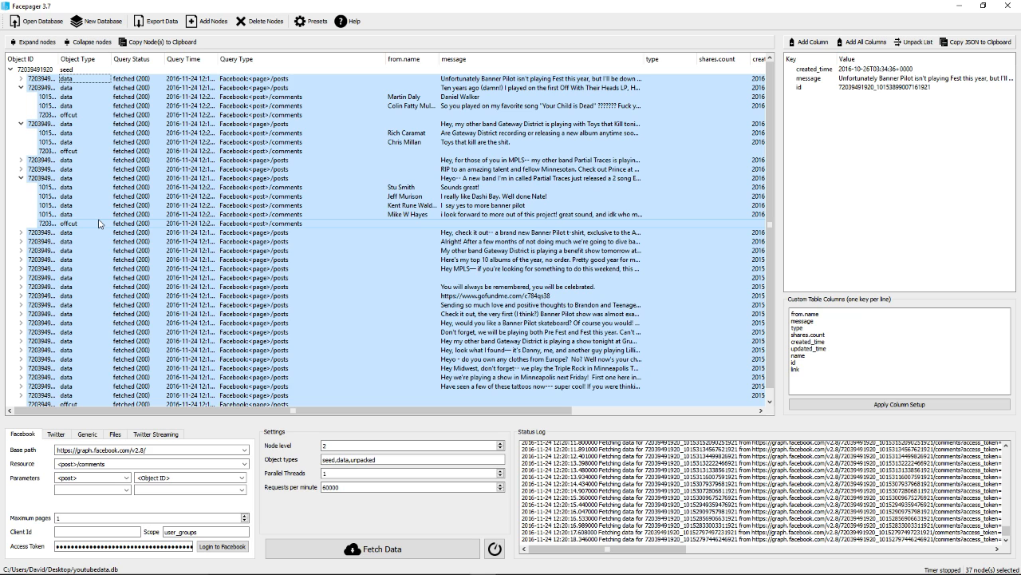
{"action": "left_click", "coordinate": [95, 78]}
{"action": "scroll", "coordinate": [64, 261], "scroll_direction": "down", "scroll_amount": 1}
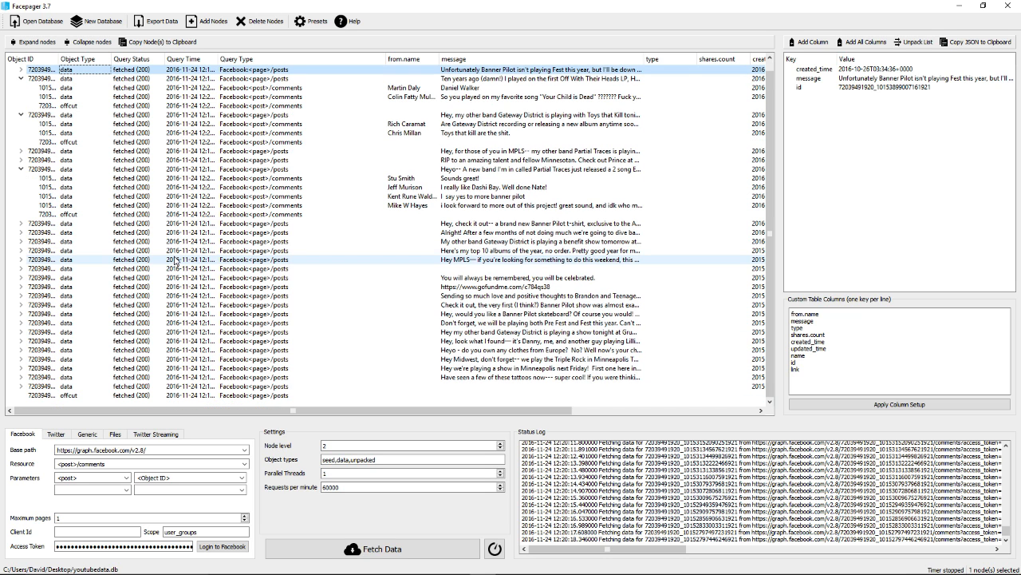
{"action": "left_click", "coordinate": [68, 388], "text": "shift"}
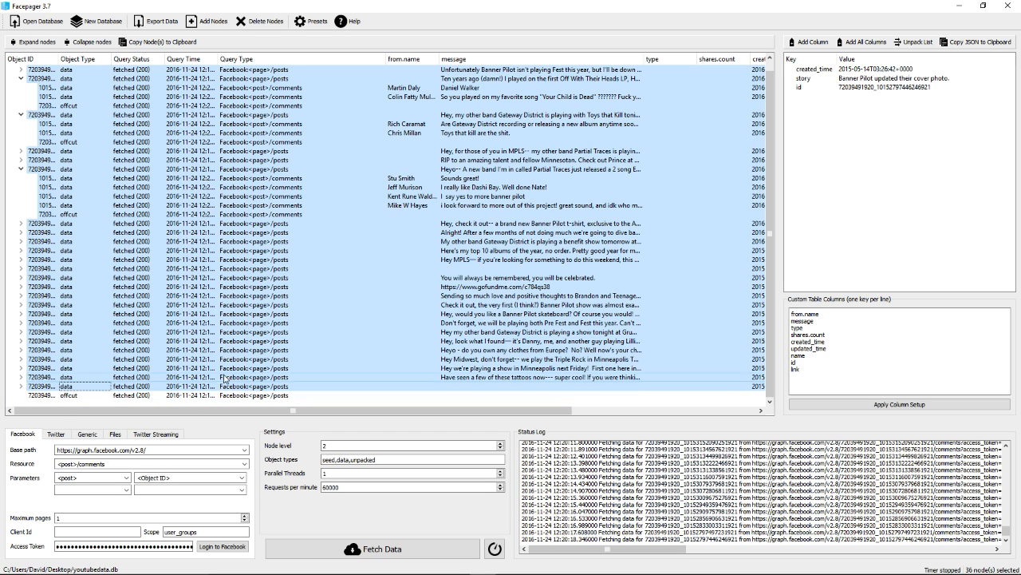
{"action": "scroll", "coordinate": [120, 120], "scroll_direction": "up", "scroll_amount": 1}
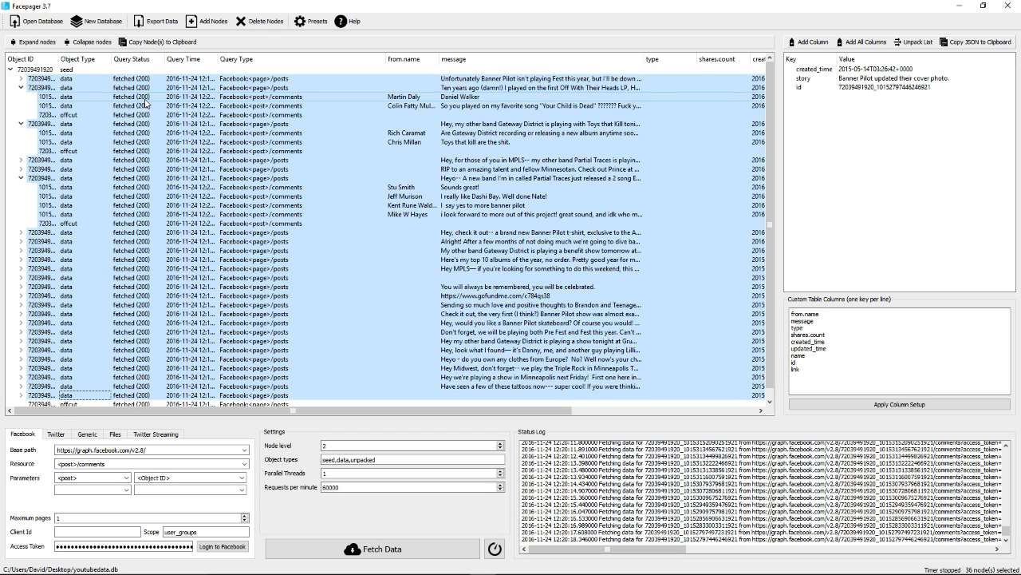
Start a CSV export of the selected nodes and choose the Desktop folder inside the user's home folder as its destination
{"action": "left_click", "coordinate": [156, 28]}
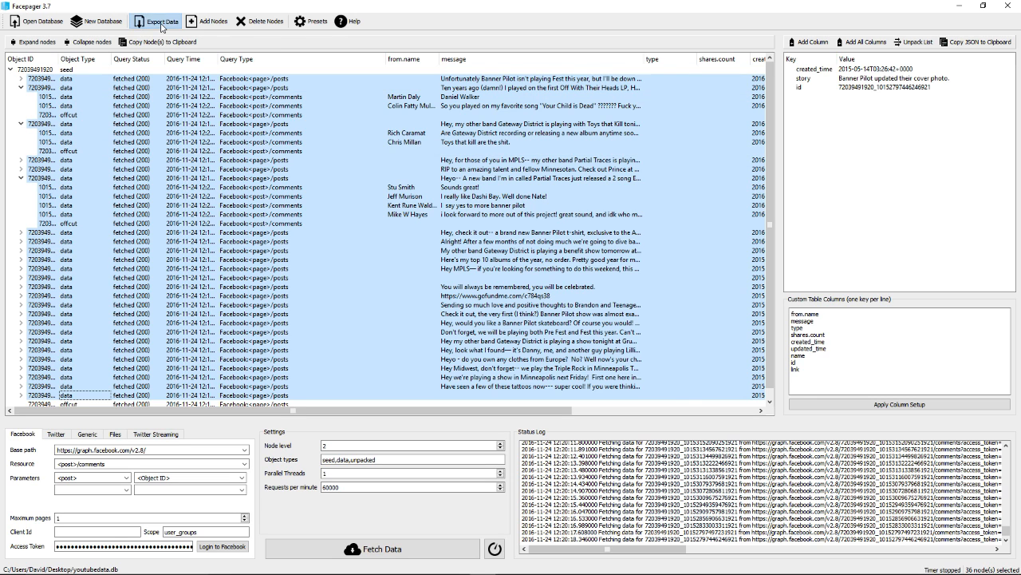
{"action": "left_click", "coordinate": [447, 351]}
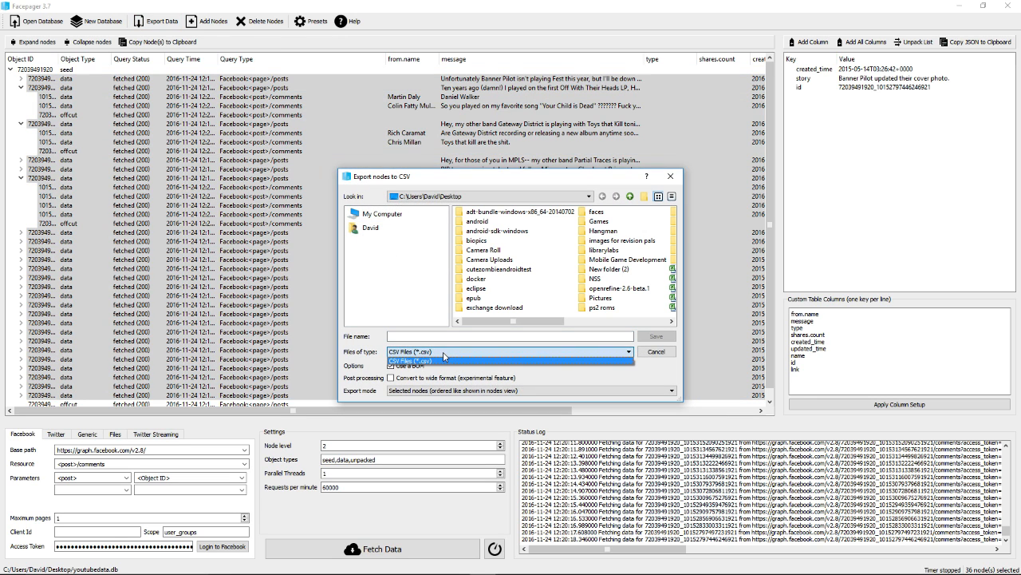
{"action": "left_click", "coordinate": [447, 351]}
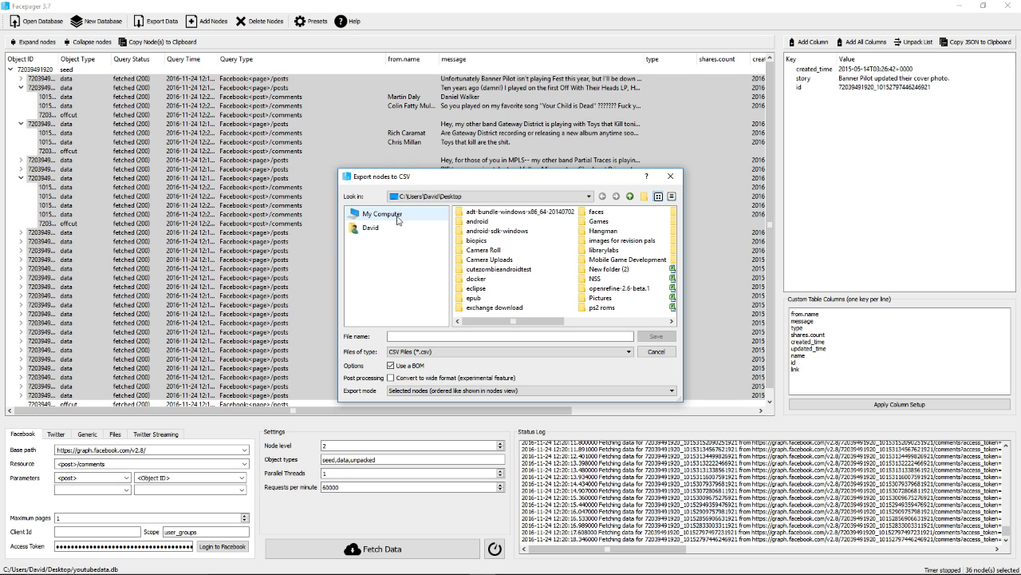
{"action": "left_click", "coordinate": [396, 217]}
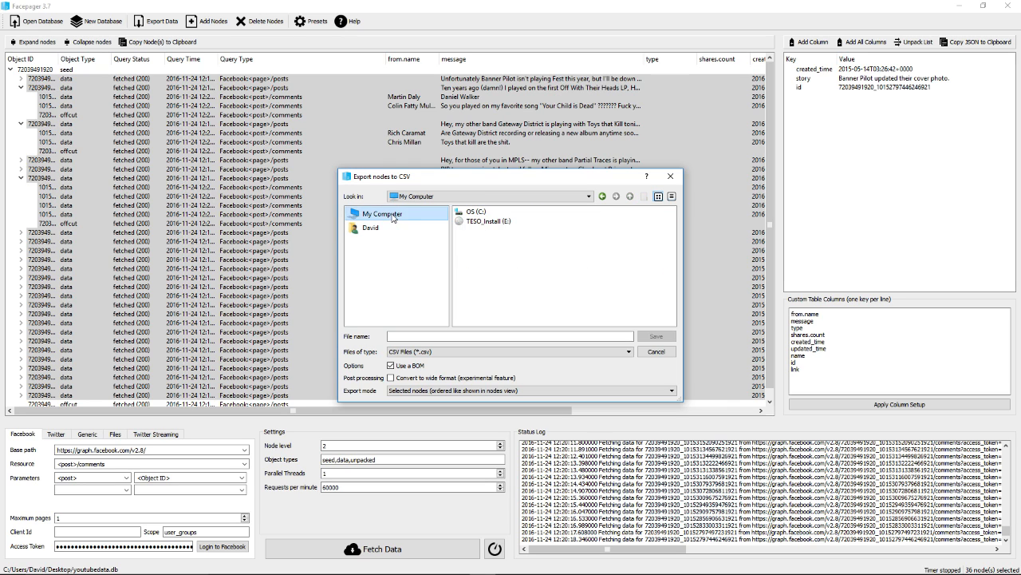
{"action": "left_click", "coordinate": [413, 228]}
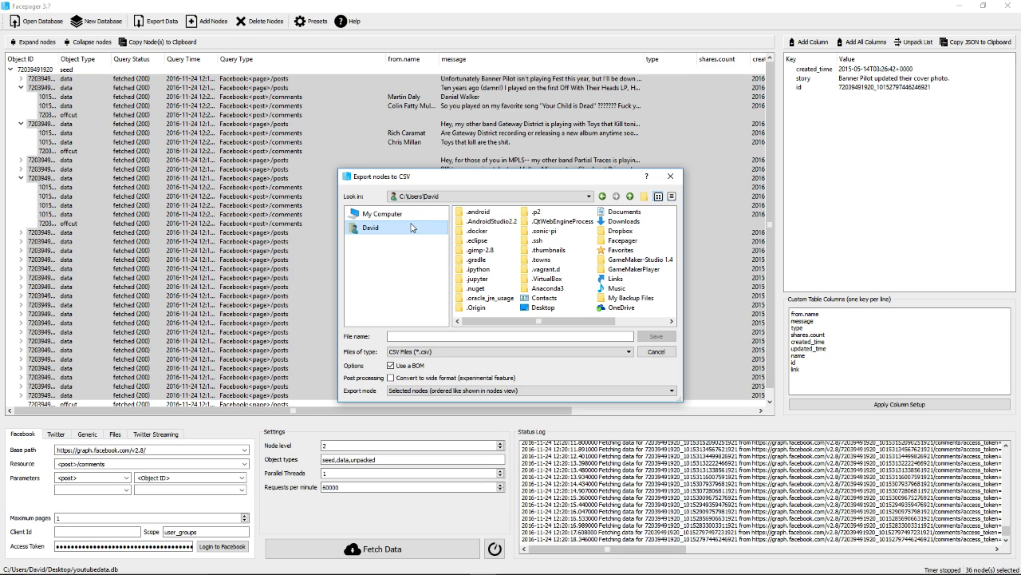
{"action": "double_click", "coordinate": [546, 309]}
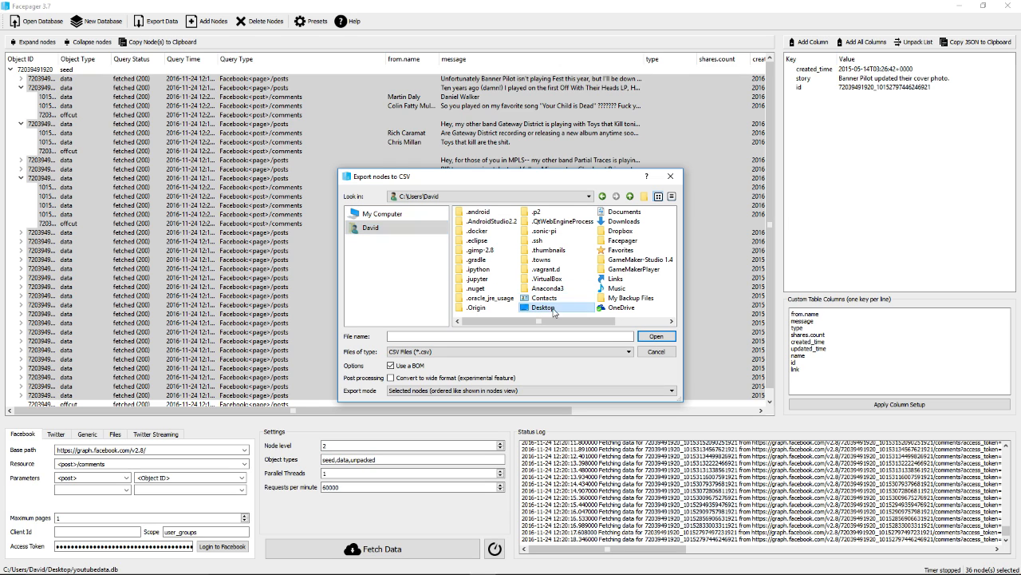
Name the export file bpcomments, choose the Selected nodes (ordered like shown in nodes view) mode, and save it
{"action": "left_click", "coordinate": [422, 336]}
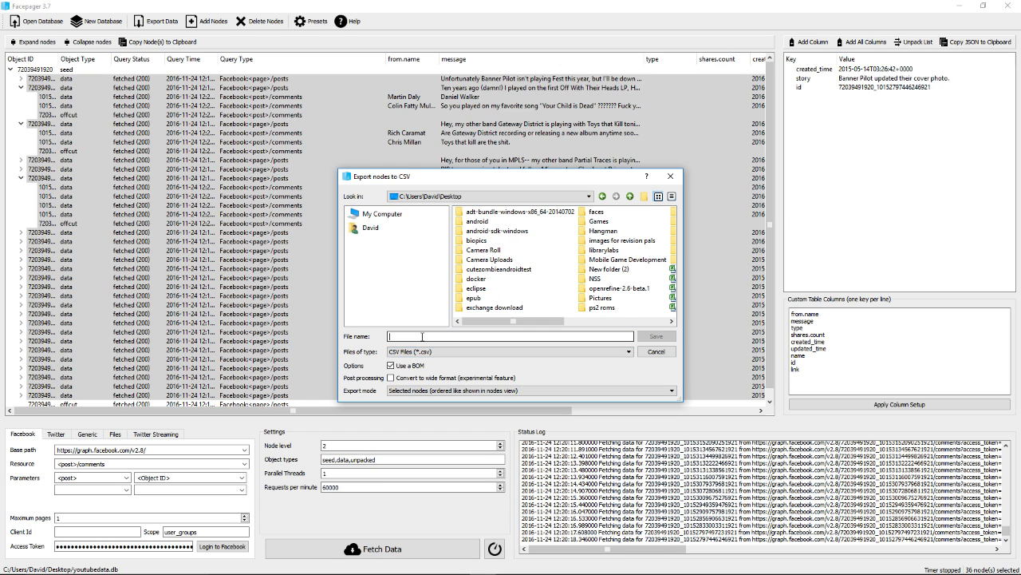
{"action": "type", "text": "bpcomments"}
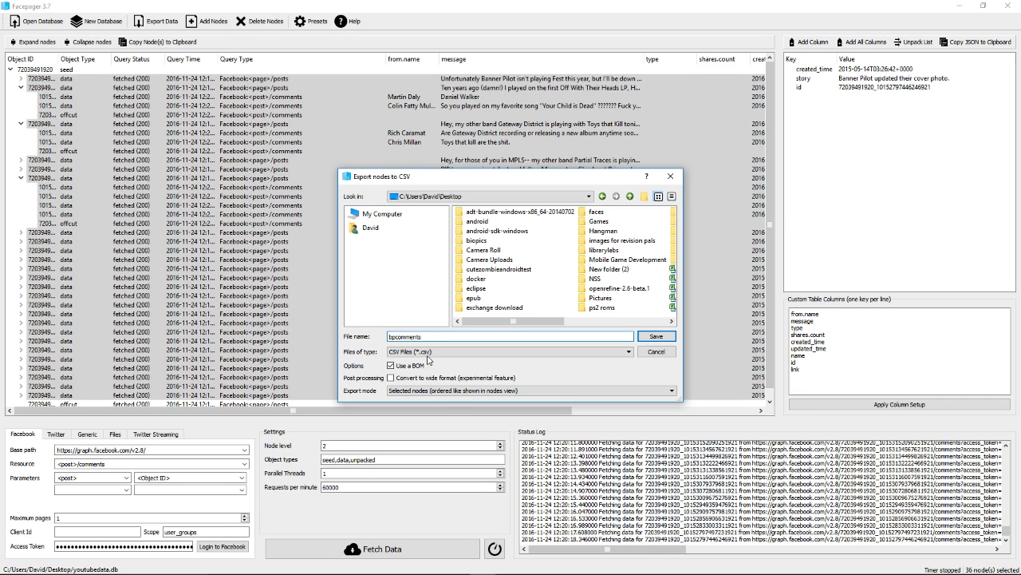
{"action": "left_click", "coordinate": [461, 391]}
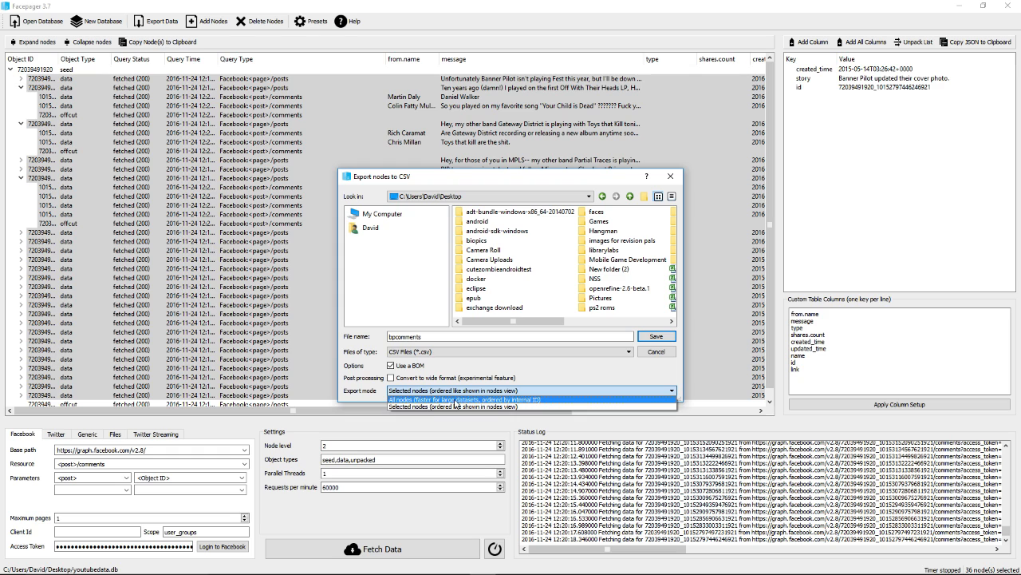
{"action": "left_click", "coordinate": [455, 408]}
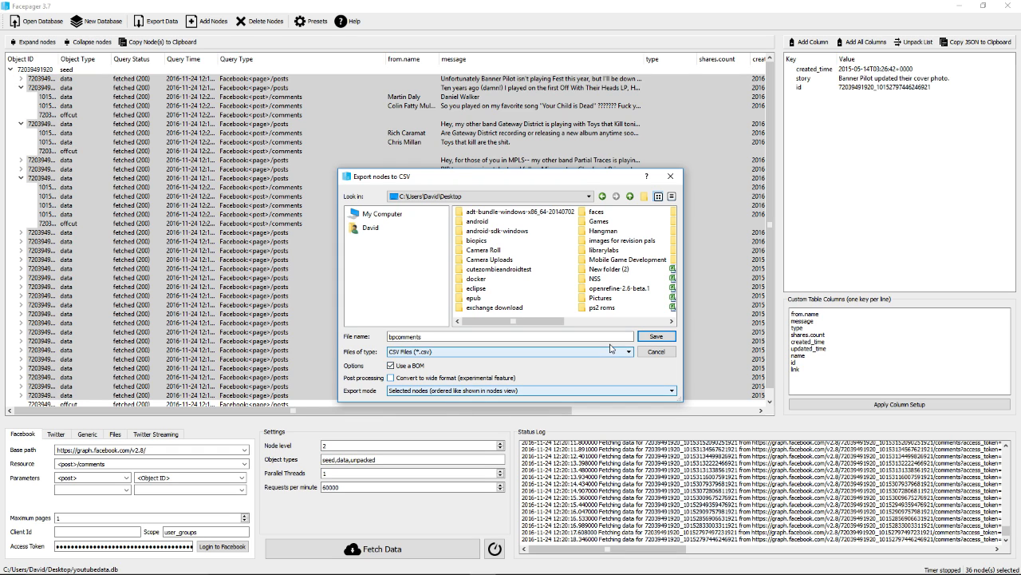
{"action": "left_click", "coordinate": [647, 338]}
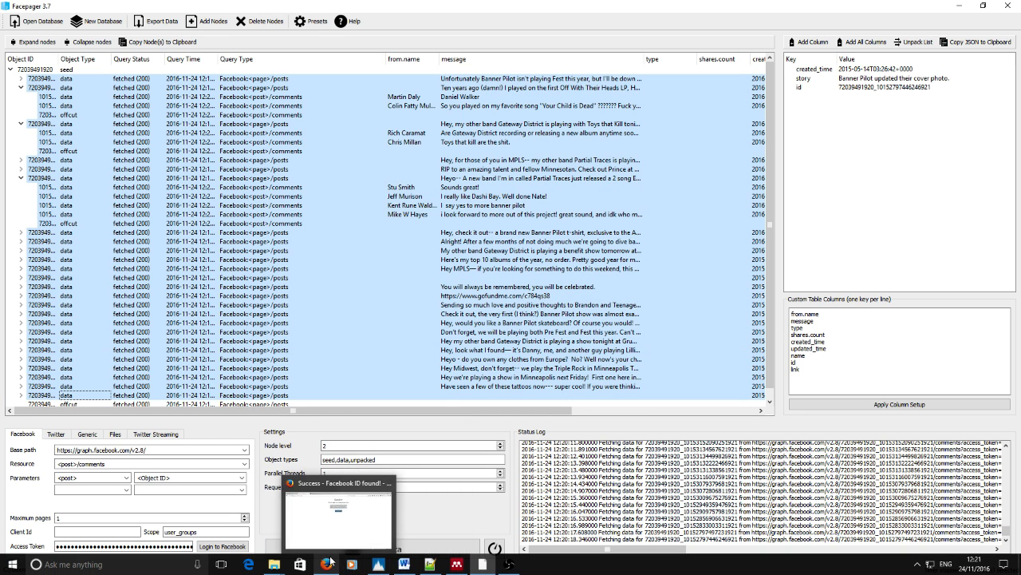
Switch to Firefox and search the web for google spreadsheets in the empty new tab
{"action": "left_click", "coordinate": [328, 563]}
{"action": "left_click", "coordinate": [358, 18]}
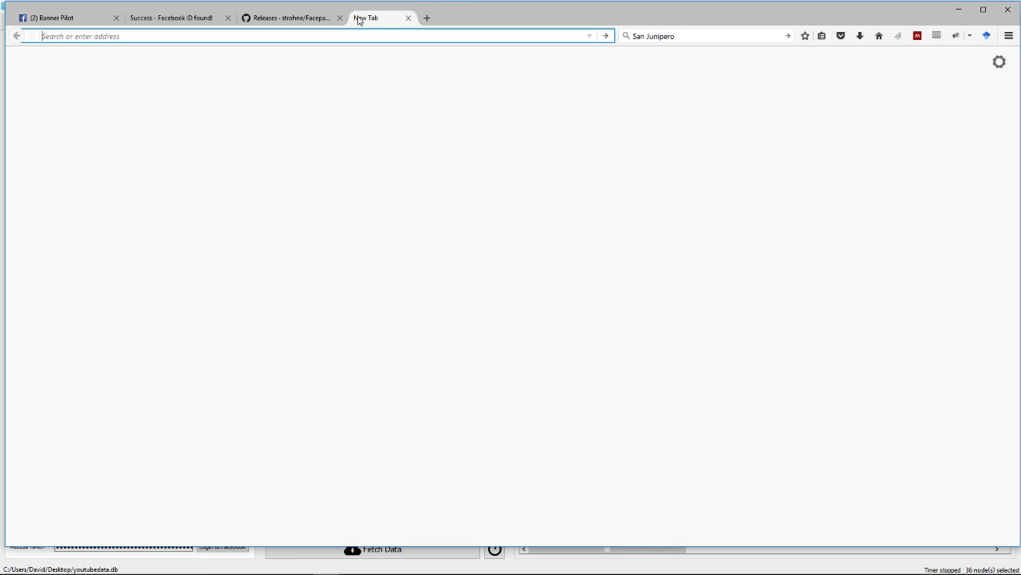
{"action": "type", "text": "google "}
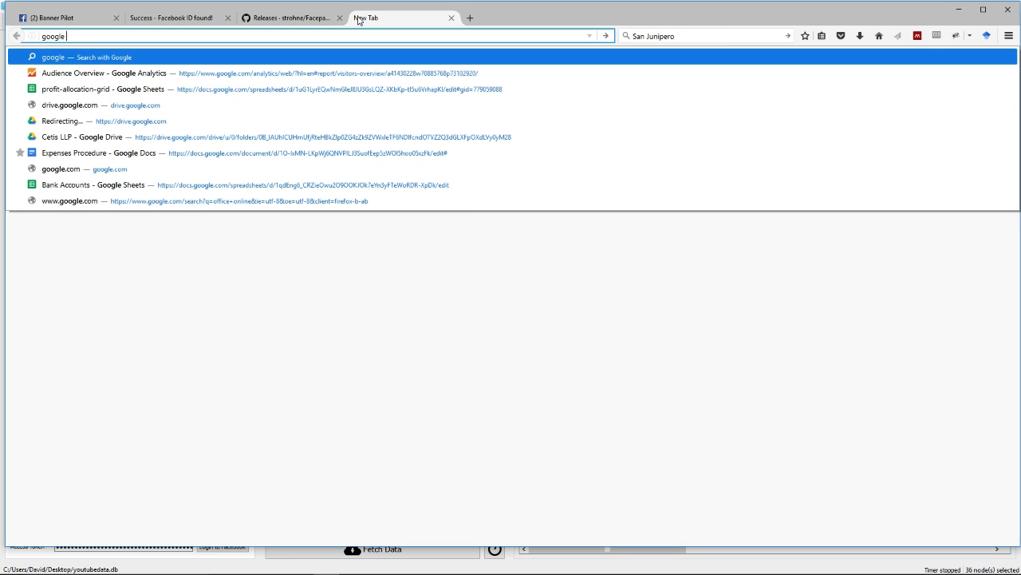
{"action": "type", "text": "spreadsheets"}
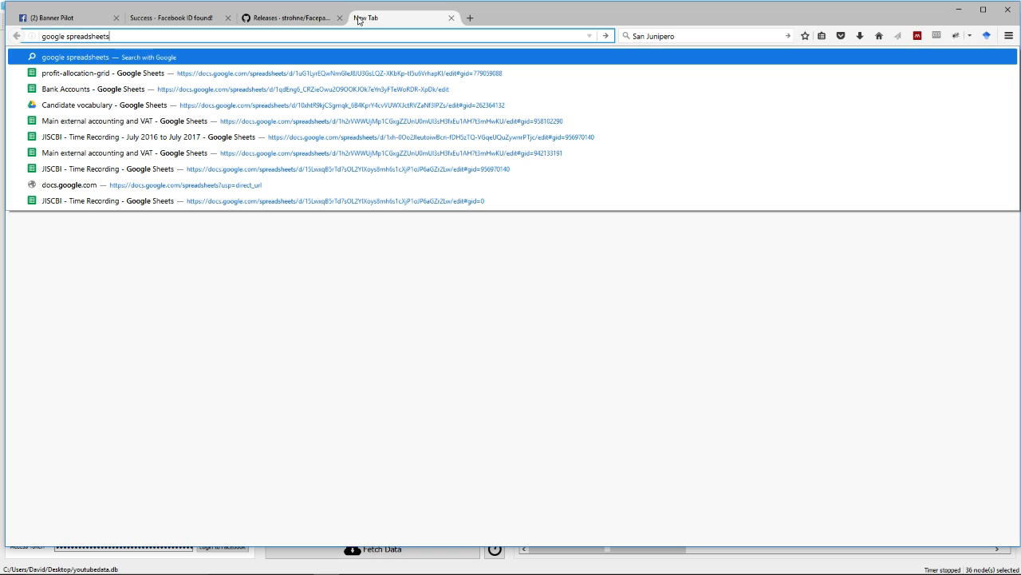
{"action": "key", "text": "Return"}
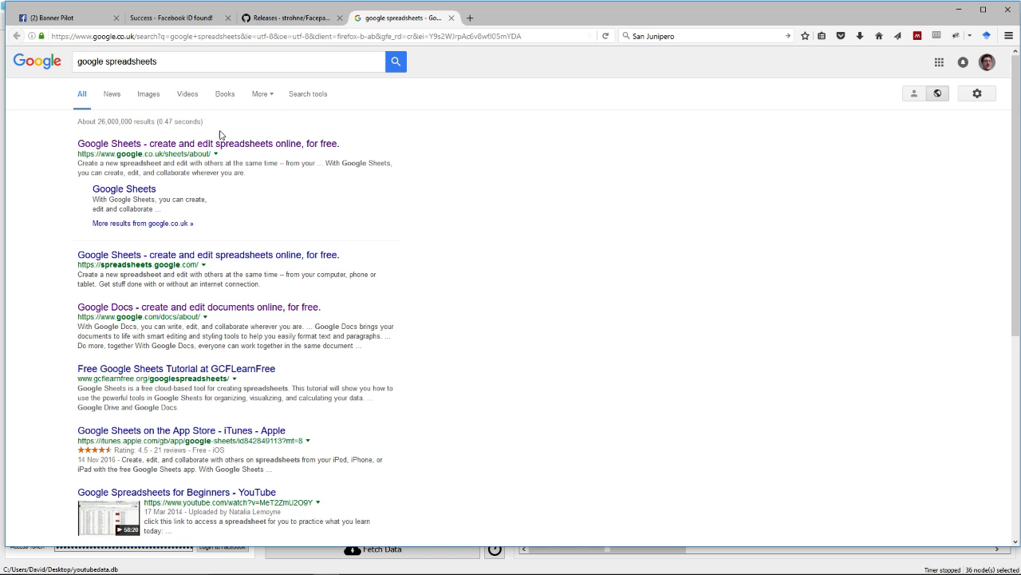
Open Google Sheets from the first search result and create a blank spreadsheet
{"action": "left_click", "coordinate": [184, 145]}
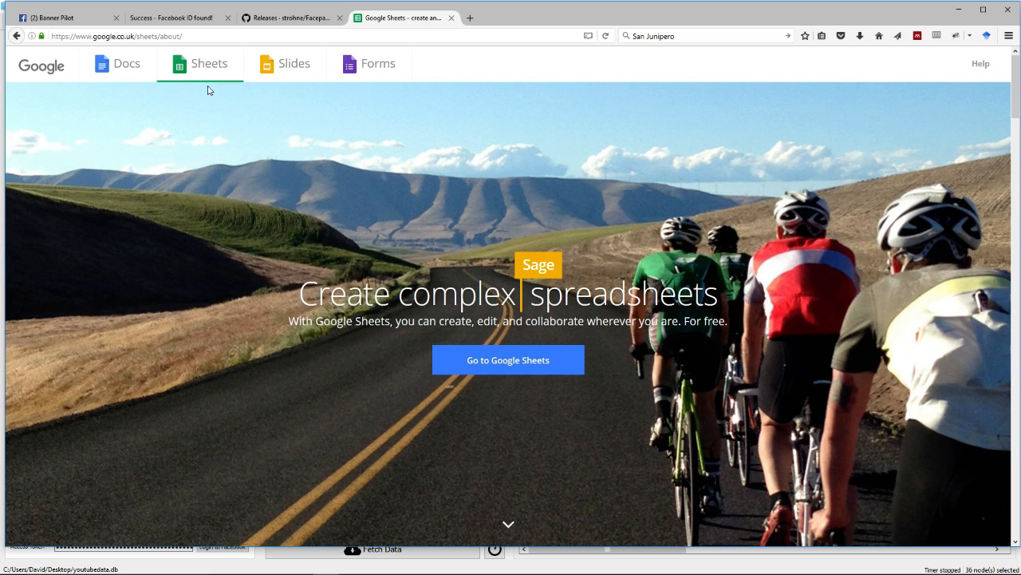
{"action": "left_click", "coordinate": [526, 368]}
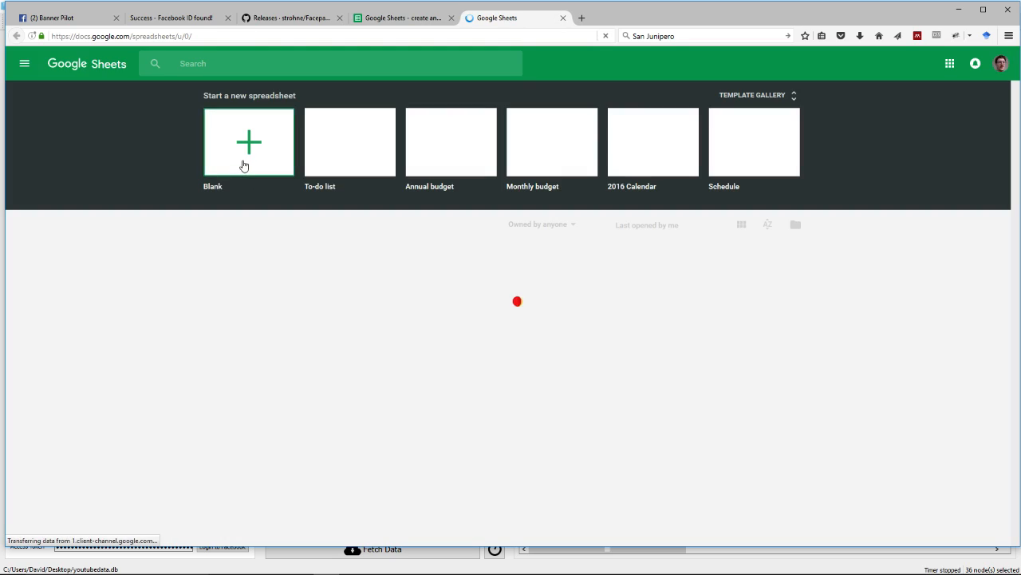
{"action": "left_click", "coordinate": [244, 165]}
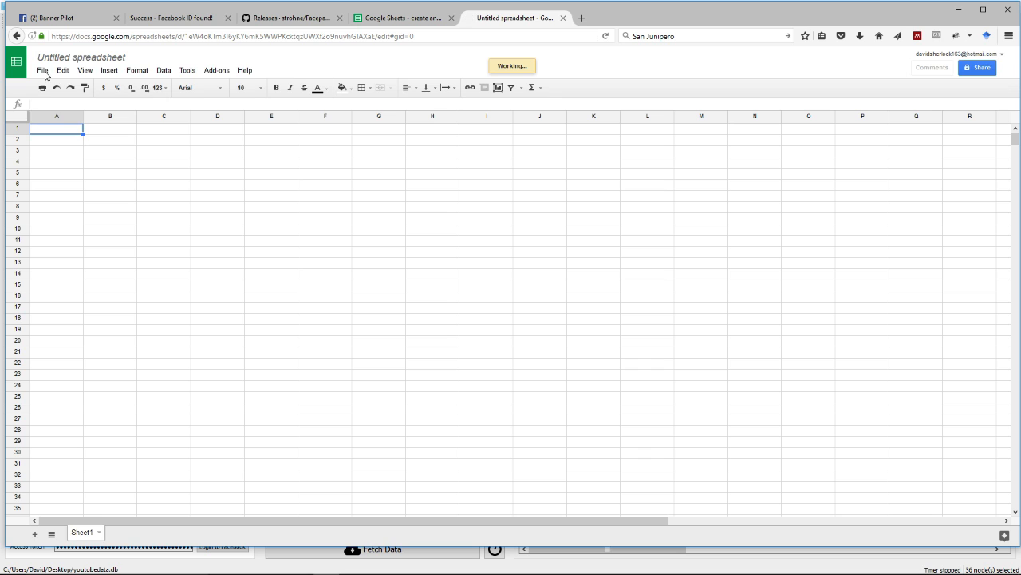
Start a file import in the spreadsheet and upload bpcomments.csv from the Desktop folder, listing that folder by newest modified date
{"action": "left_click", "coordinate": [43, 71]}
{"action": "left_click", "coordinate": [77, 185]}
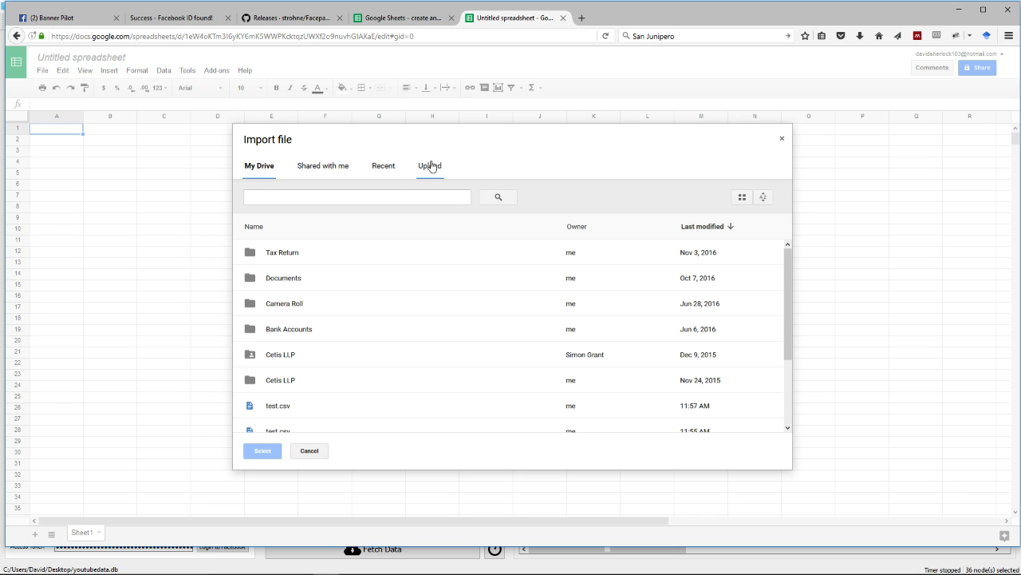
{"action": "left_click", "coordinate": [430, 166]}
{"action": "mouse_move", "coordinate": [306, 569]}
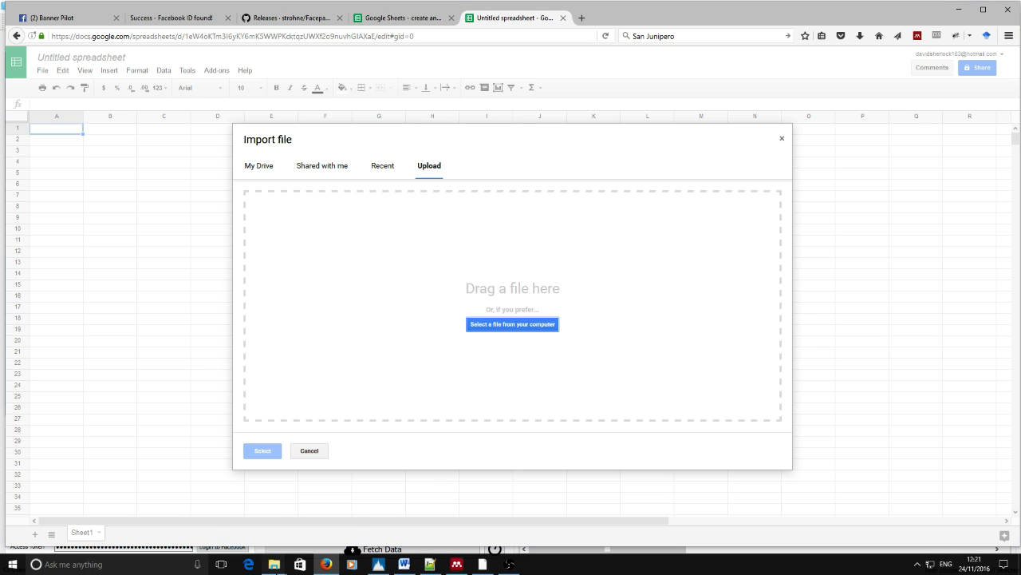
{"action": "mouse_move", "coordinate": [273, 564]}
{"action": "left_click", "coordinate": [251, 530]}
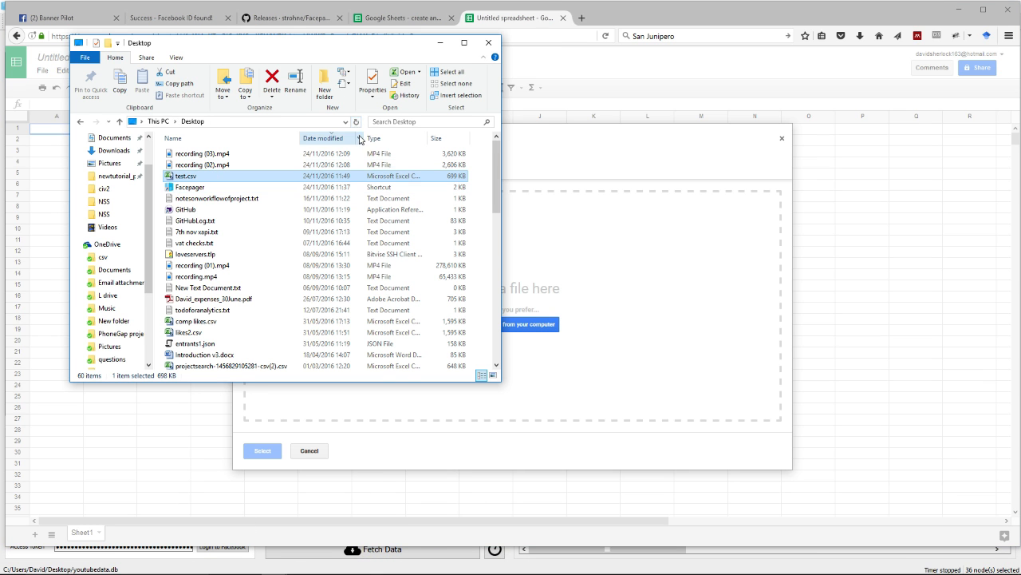
{"action": "left_click", "coordinate": [323, 138]}
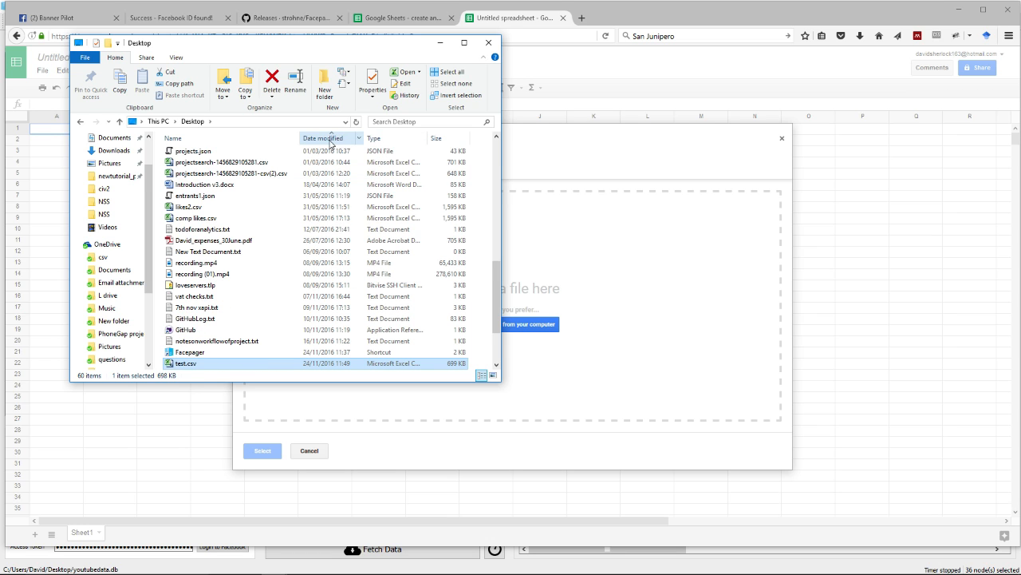
{"action": "left_click", "coordinate": [323, 138]}
{"action": "left_click_drag", "start_coordinate": [234, 162], "coordinate": [692, 377]}
{"action": "left_click", "coordinate": [619, 148]}
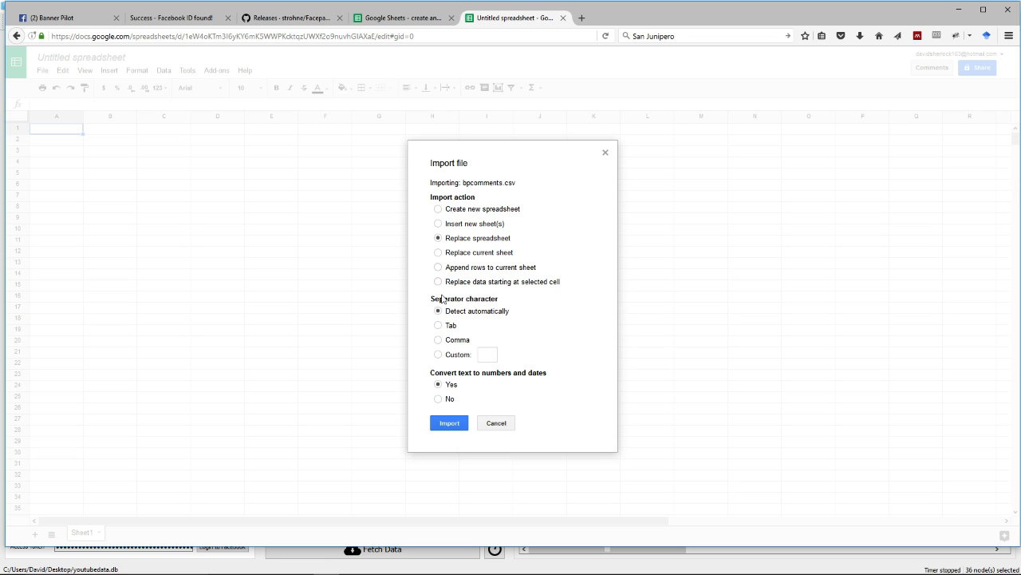
Import bpcomments.csv with a custom separator character, replacing the spreadsheet
{"action": "left_click", "coordinate": [452, 360]}
{"action": "left_click", "coordinate": [488, 356]}
{"action": "left_click", "coordinate": [445, 423]}
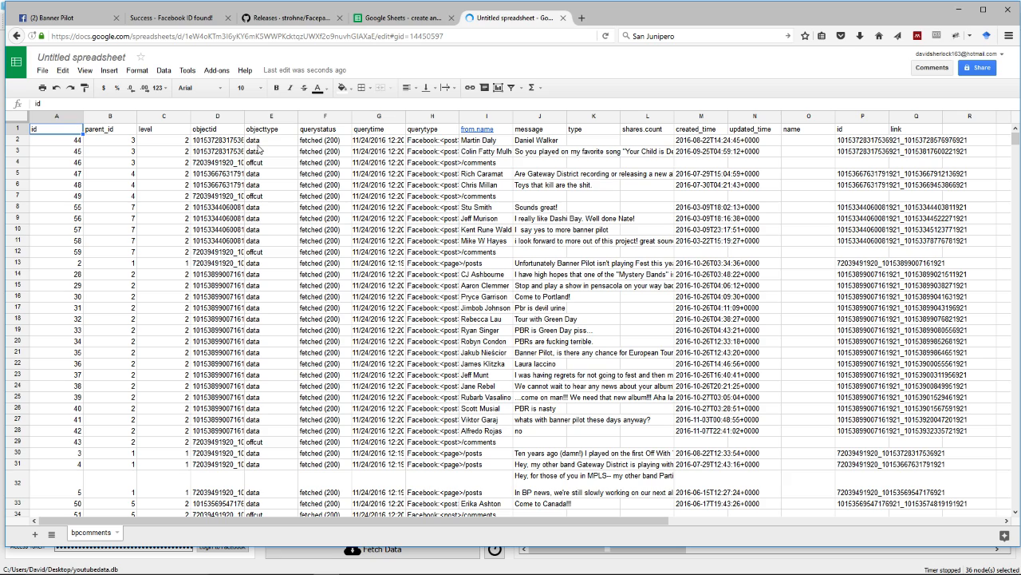
Examine the imported post and comment rows, checking their query types and selecting a block of cells from row 74 downward
{"action": "scroll", "coordinate": [638, 443], "scroll_direction": "down", "scroll_amount": 5}
{"action": "scroll", "coordinate": [501, 393], "scroll_direction": "up", "scroll_amount": 5}
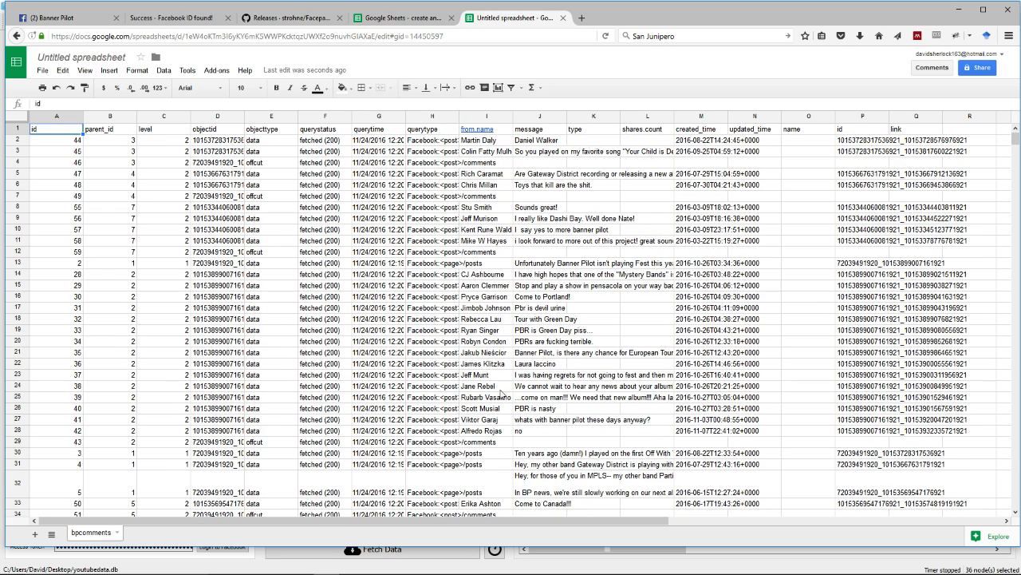
{"action": "left_click", "coordinate": [423, 143]}
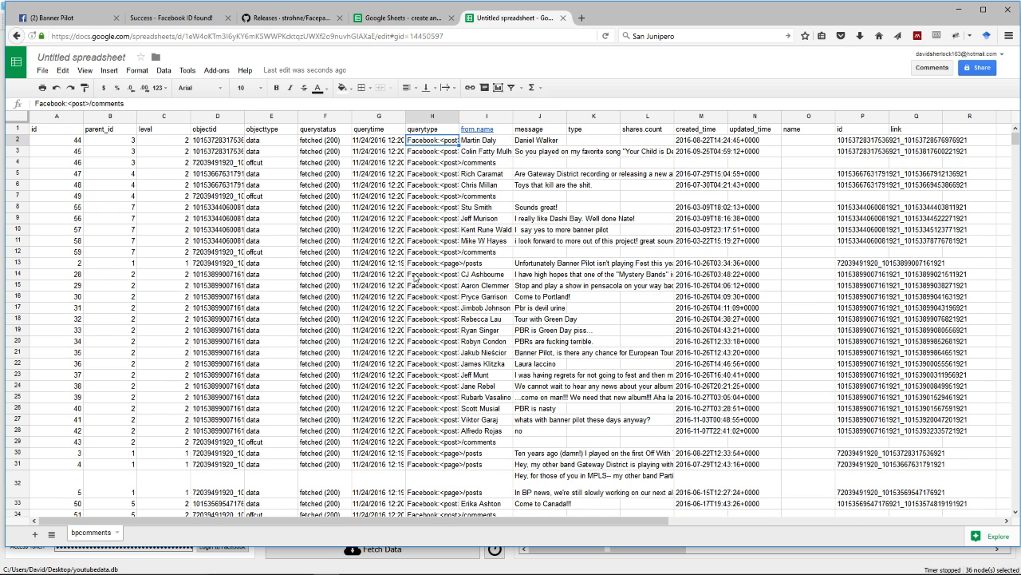
{"action": "left_click", "coordinate": [417, 274]}
{"action": "left_click", "coordinate": [445, 409]}
{"action": "scroll", "coordinate": [493, 375], "scroll_direction": "down", "scroll_amount": 5}
{"action": "scroll", "coordinate": [493, 375], "scroll_direction": "down", "scroll_amount": 8}
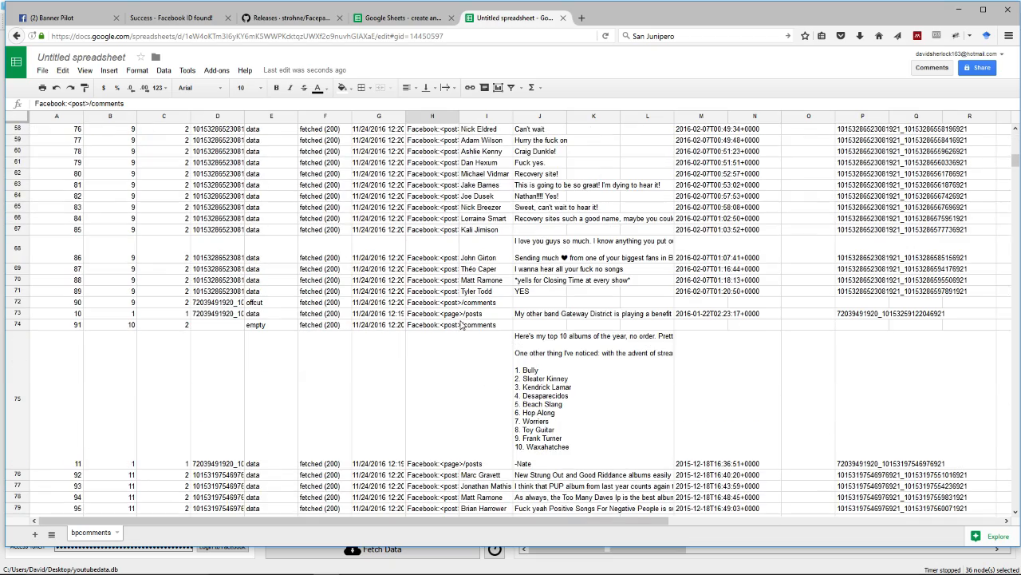
{"action": "left_click", "coordinate": [462, 325]}
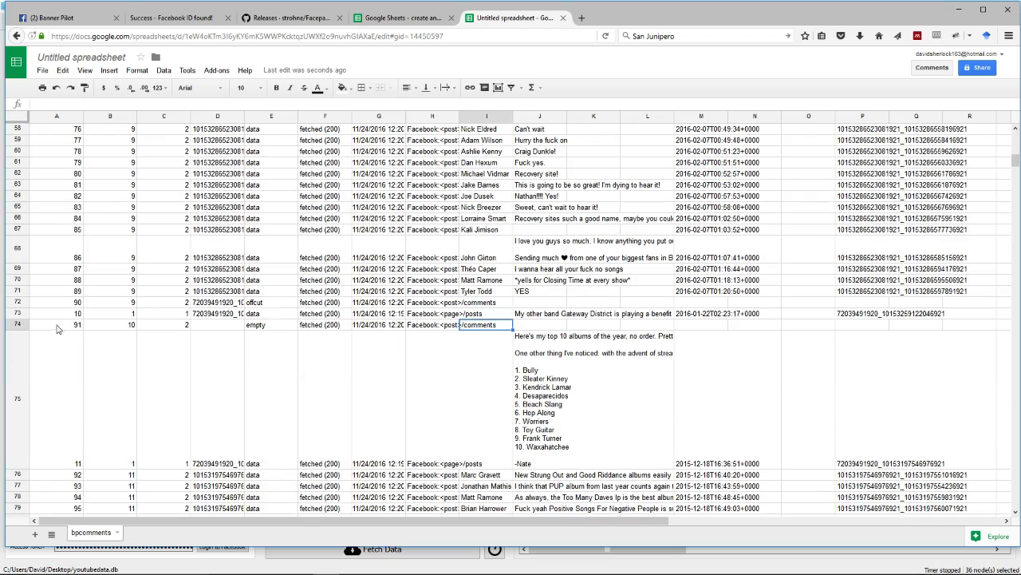
{"action": "left_click_drag", "start_coordinate": [57, 329], "coordinate": [982, 519]}
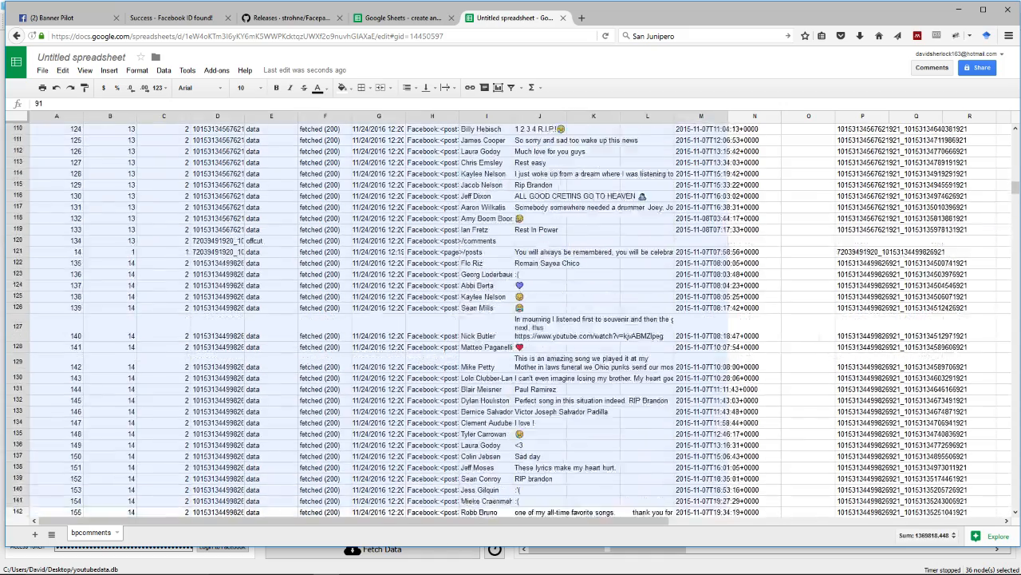
{"action": "left_click_drag", "start_coordinate": [702, 517], "coordinate": [661, 468]}
{"action": "scroll", "coordinate": [639, 359], "scroll_direction": "up", "scroll_amount": 6}
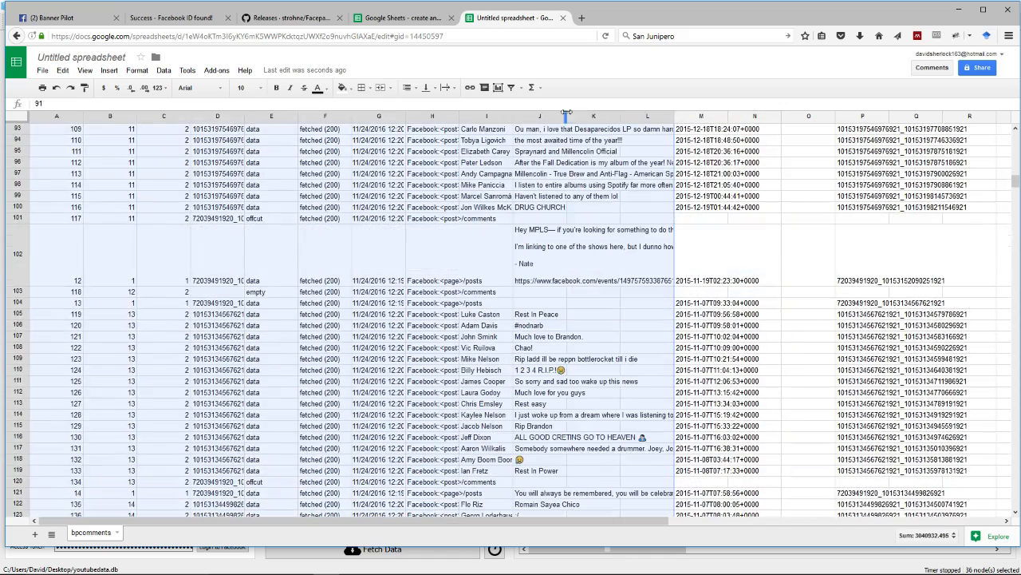
Widen the message column J and the from.name column I so that their contents are readable
{"action": "left_click_drag", "start_coordinate": [566, 111], "coordinate": [900, 162]}
{"action": "left_click", "coordinate": [630, 289]}
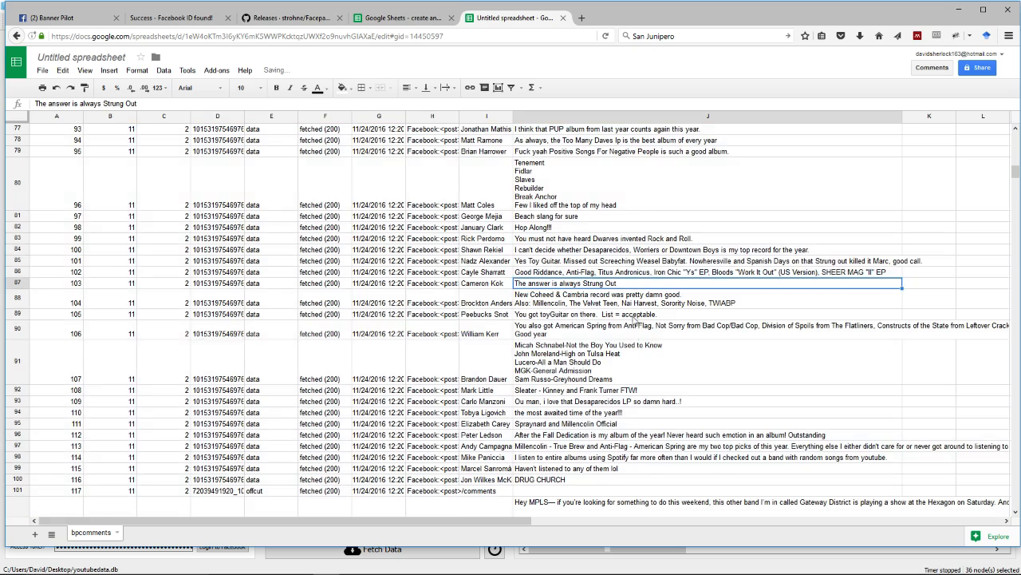
{"action": "scroll", "coordinate": [615, 319], "scroll_direction": "up", "scroll_amount": 10}
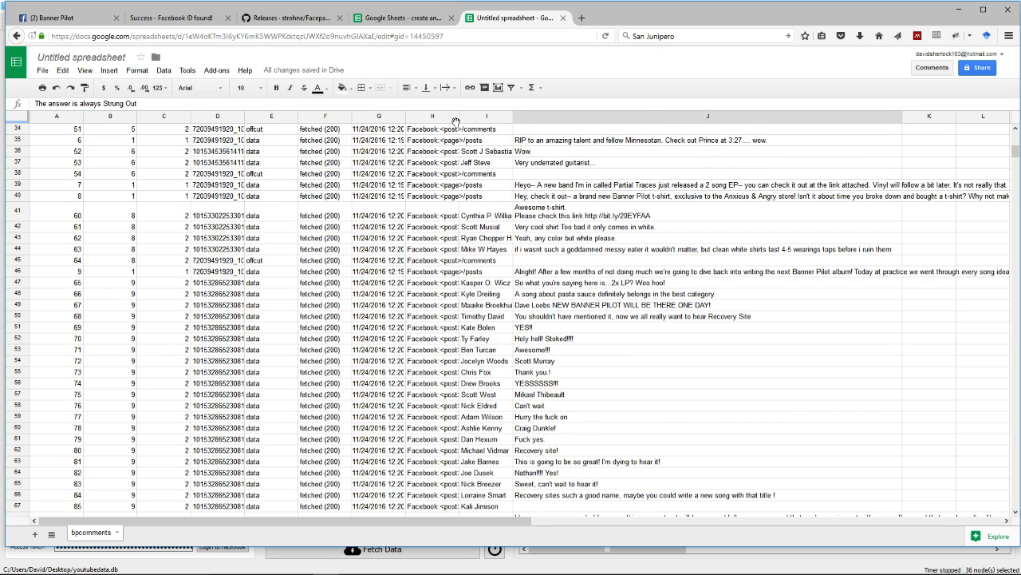
{"action": "left_click_drag", "start_coordinate": [512, 116], "coordinate": [714, 116]}
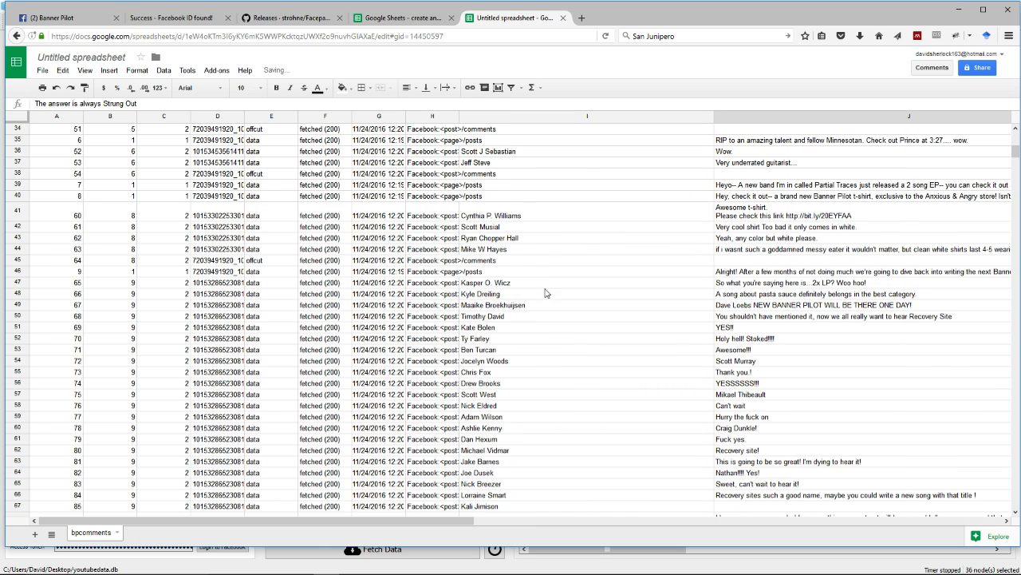
Look through the commenter names and messages in the widened columns further down the sheet
{"action": "left_click", "coordinate": [503, 360]}
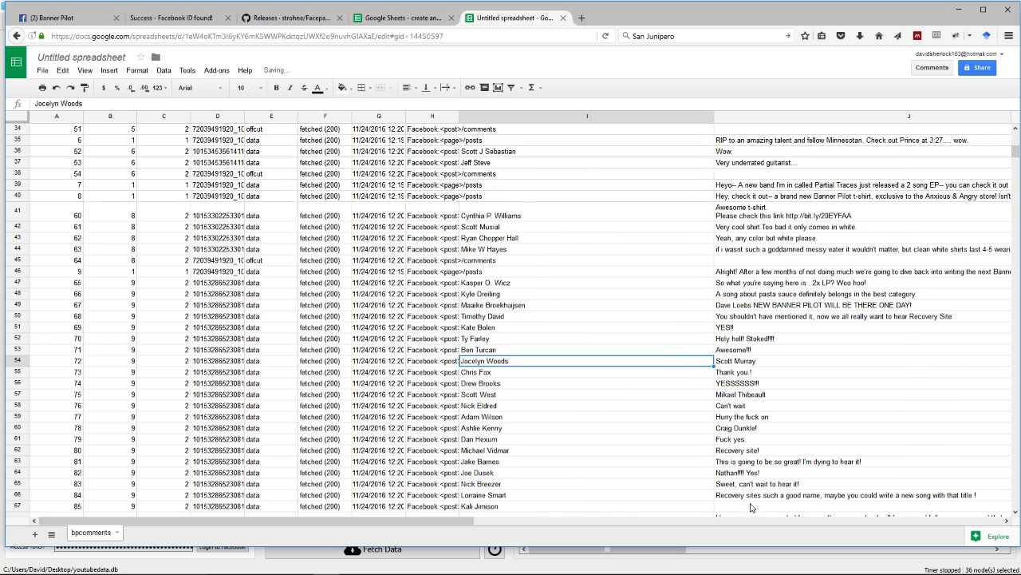
{"action": "left_click", "coordinate": [588, 416]}
{"action": "scroll", "coordinate": [567, 354], "scroll_direction": "down", "scroll_amount": 6}
{"action": "left_click", "coordinate": [566, 350]}
{"action": "scroll", "coordinate": [565, 350], "scroll_direction": "down", "scroll_amount": 10}
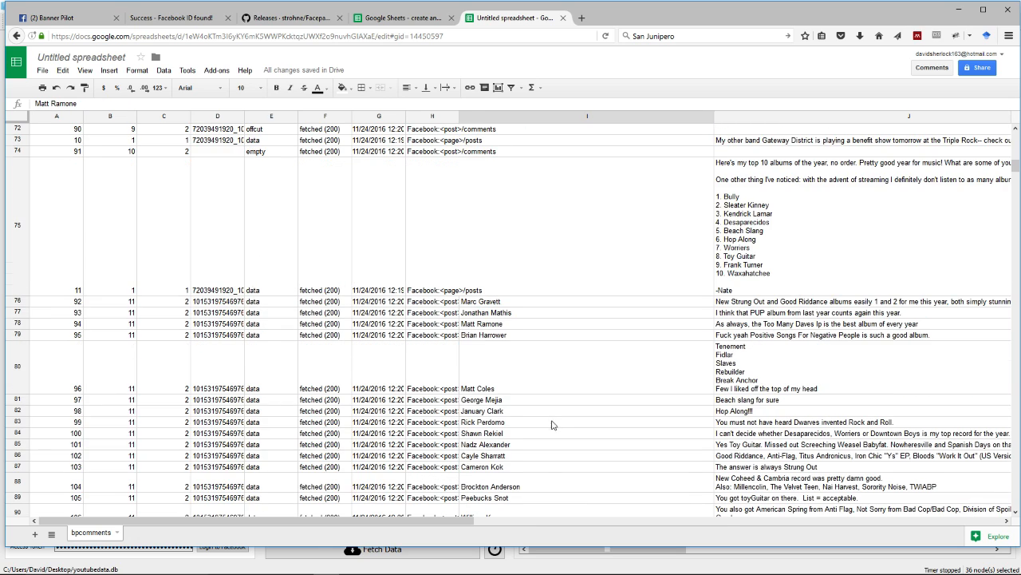